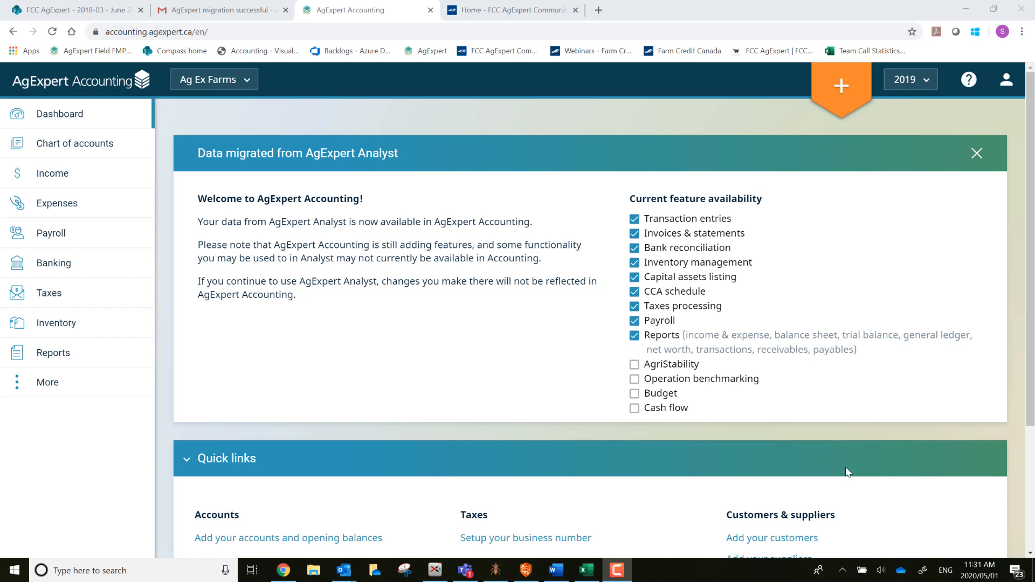
Check the fiscal-year list unchanged, then open 2019 GST returns showing the Dec 31 -$880.33 return.
click(929, 85)
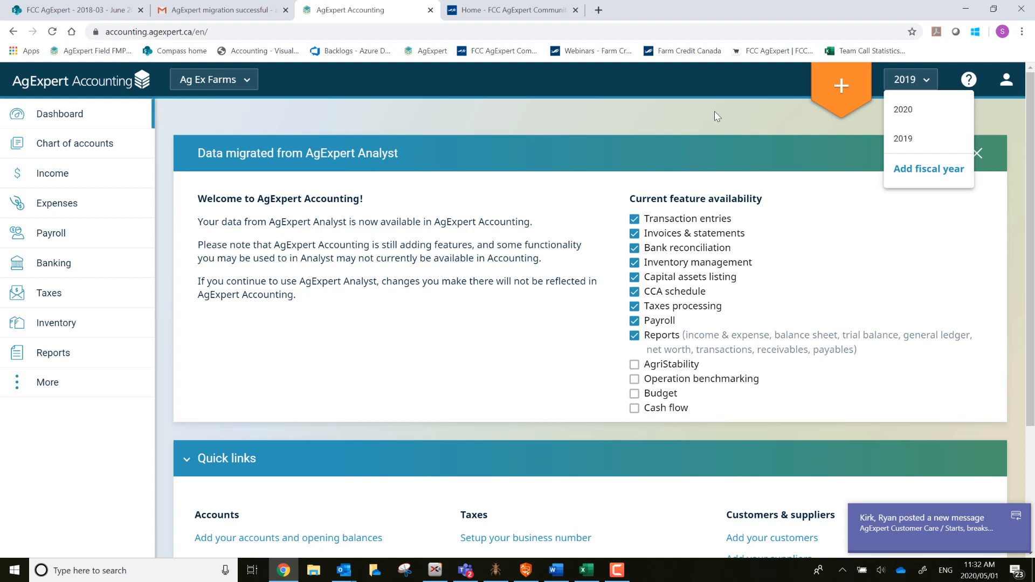
click(600, 113)
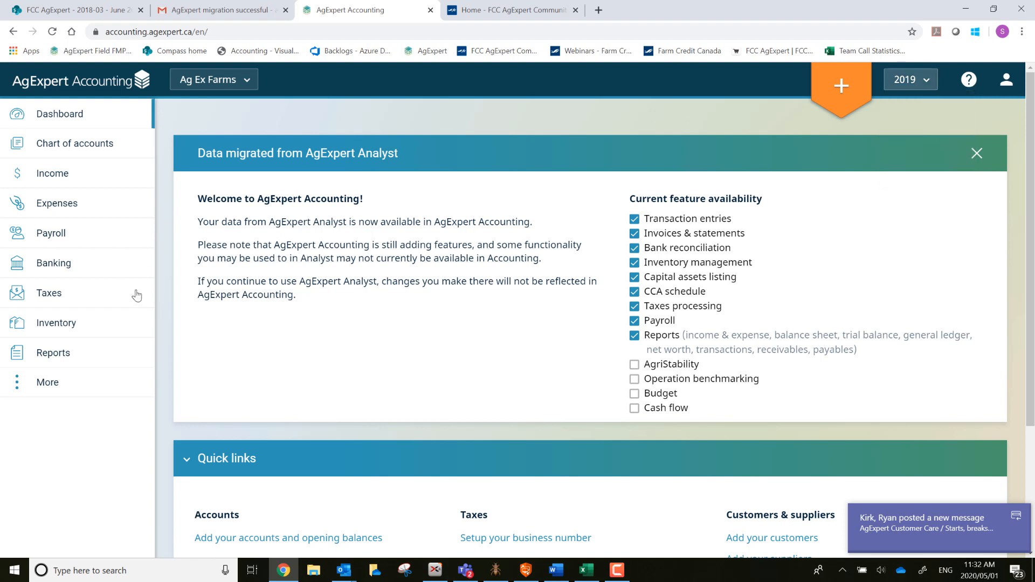
click(47, 299)
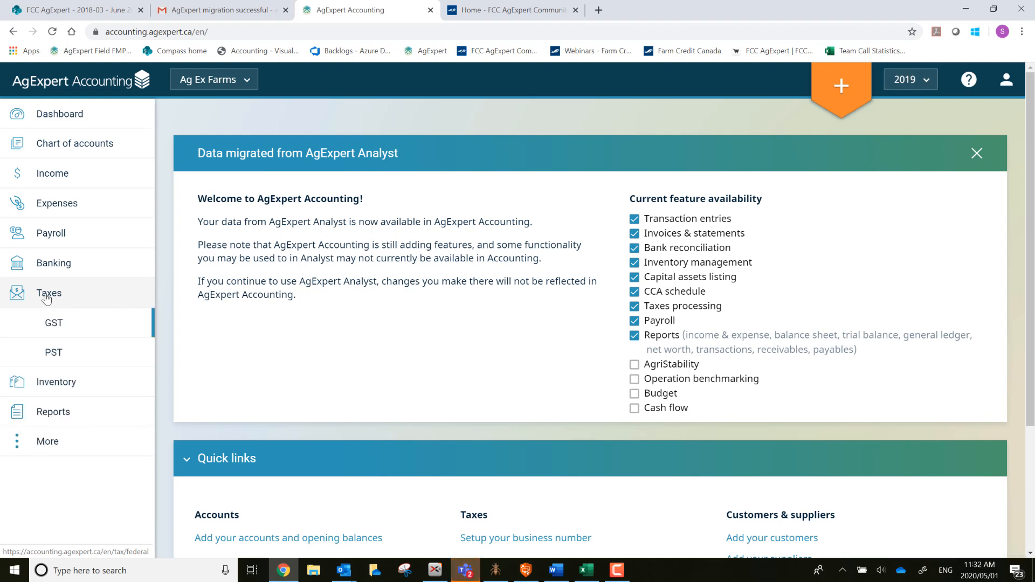
click(58, 325)
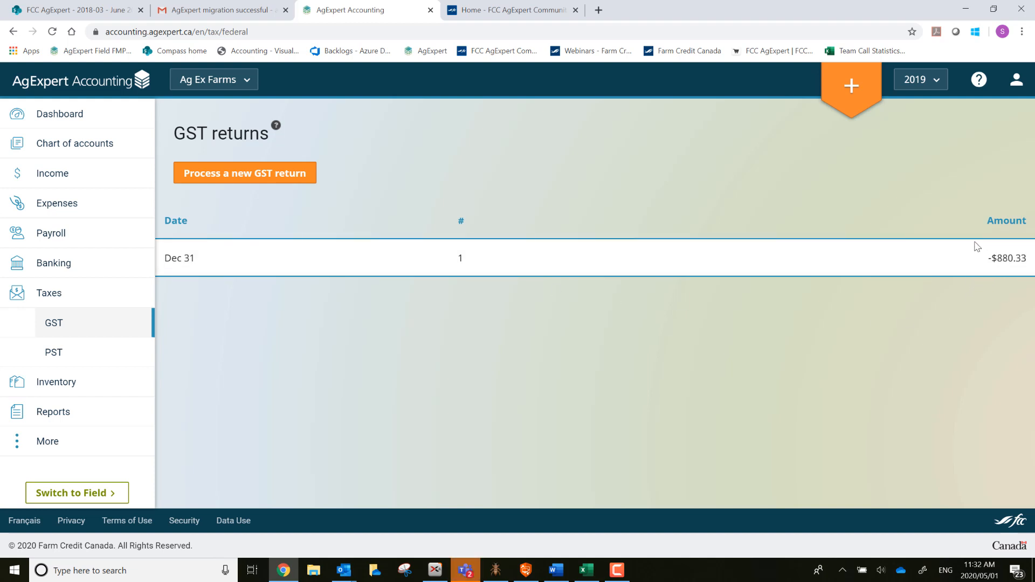
click(616, 266)
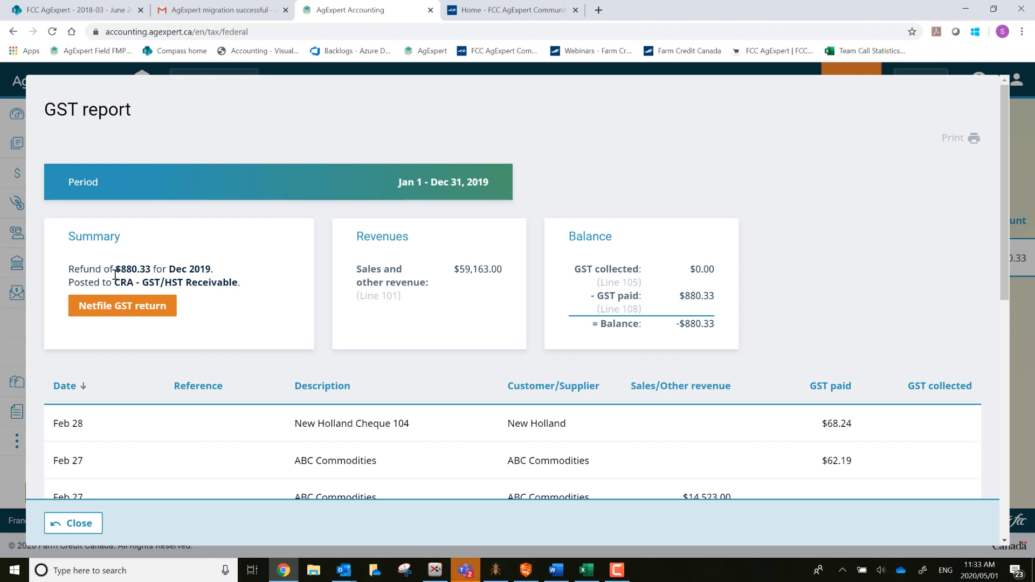
scroll(312, 453, down, 5)
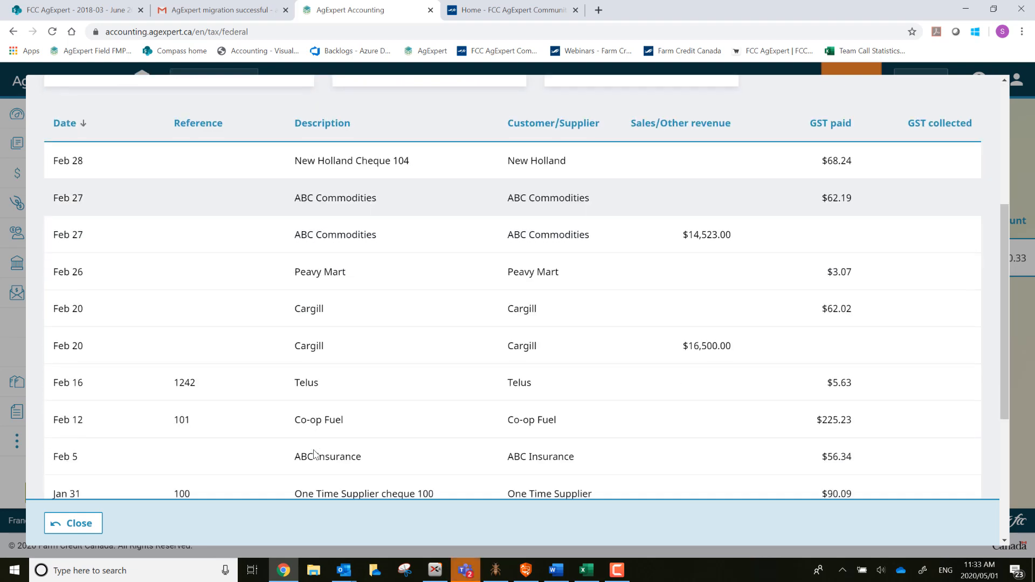
scroll(315, 449, up, 5)
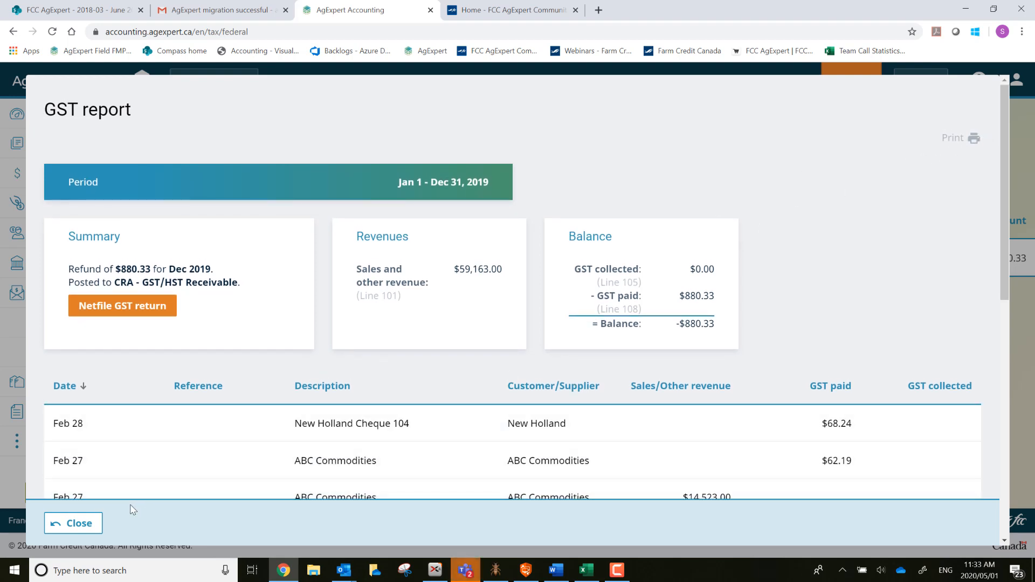
click(72, 522)
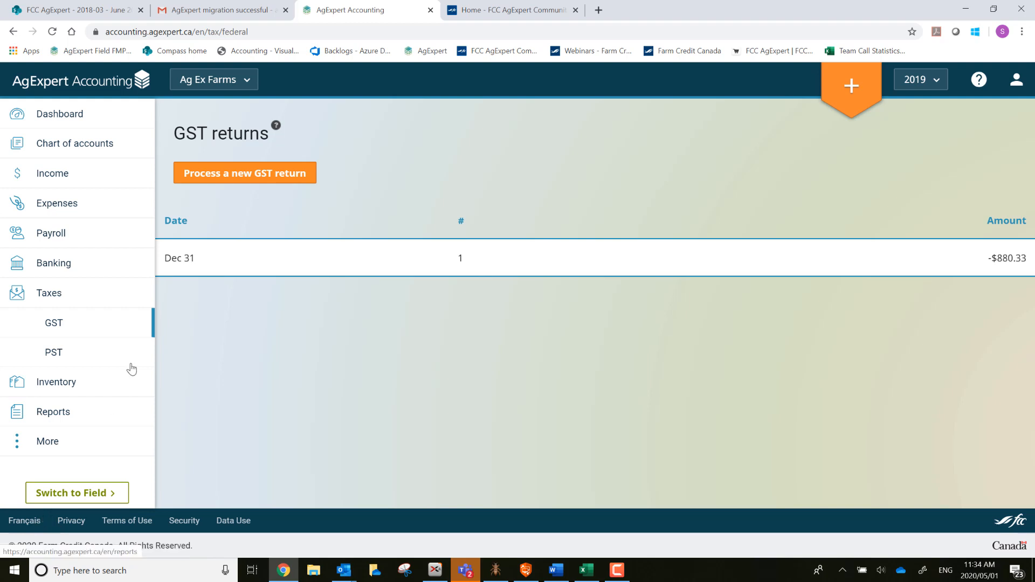
Start a quantity adjustment from the Inventory list.
click(49, 386)
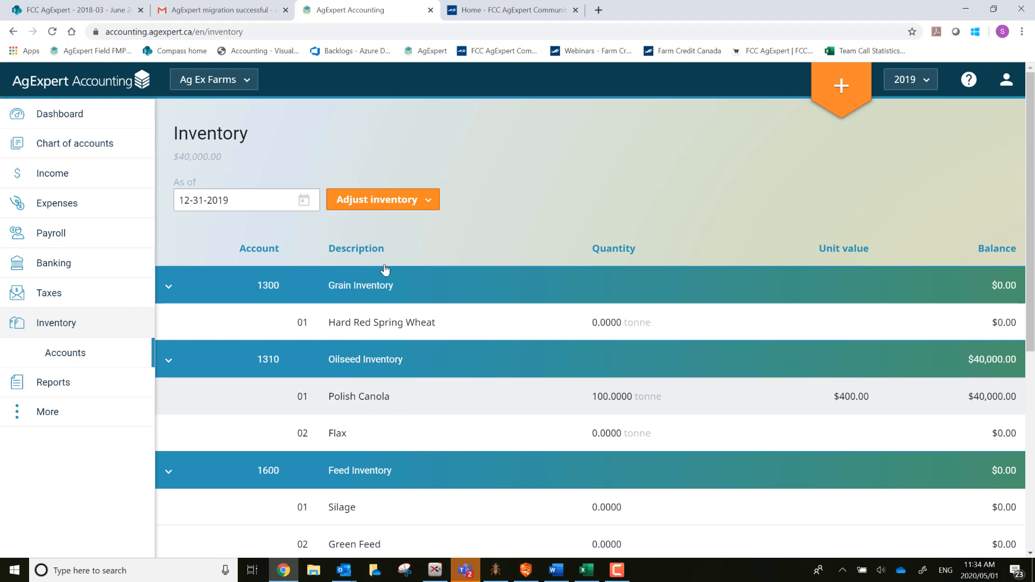
click(384, 202)
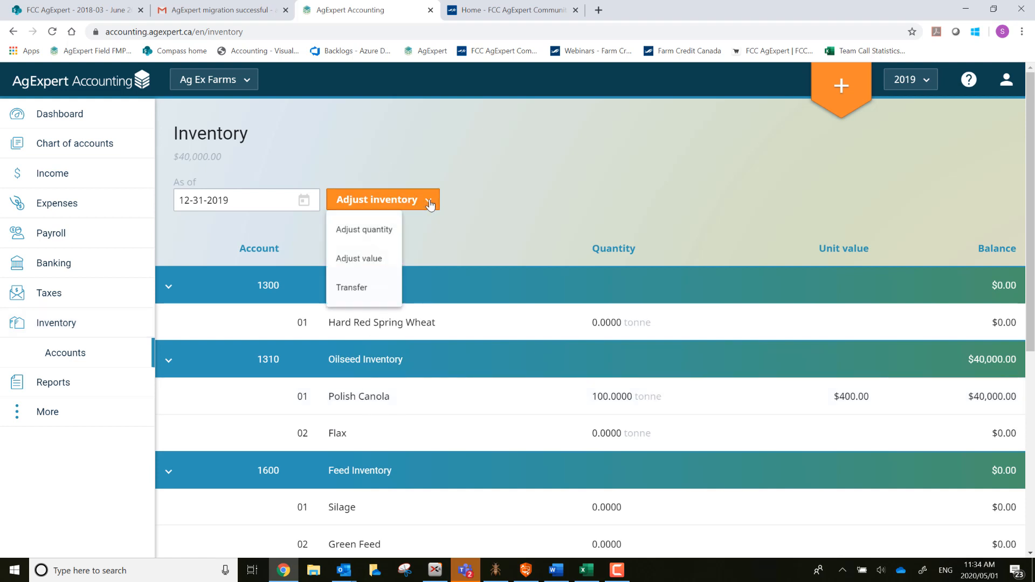
click(377, 234)
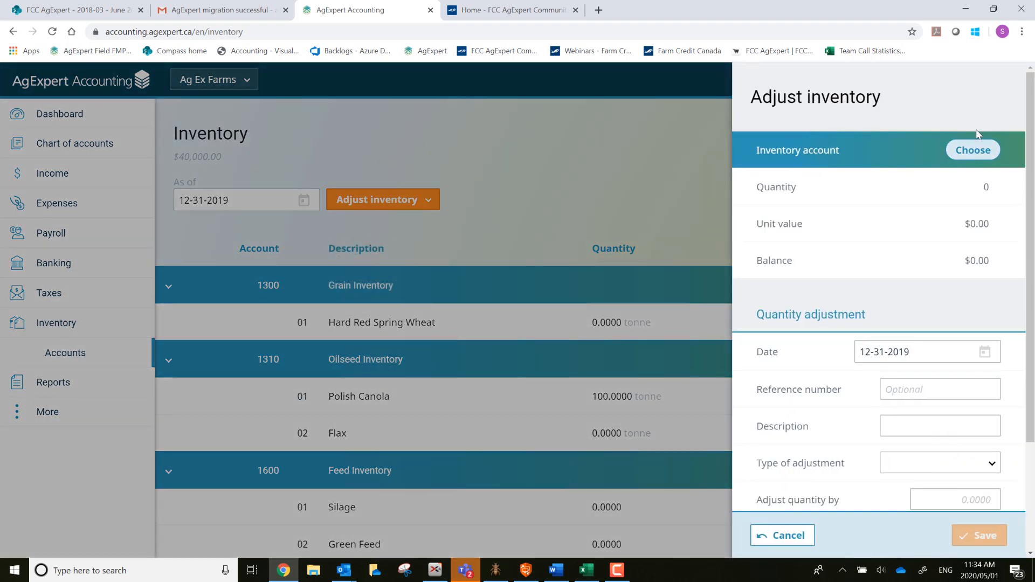
Select the 1310-01 Polish Canola account and keep the date 12-31-2019.
click(982, 149)
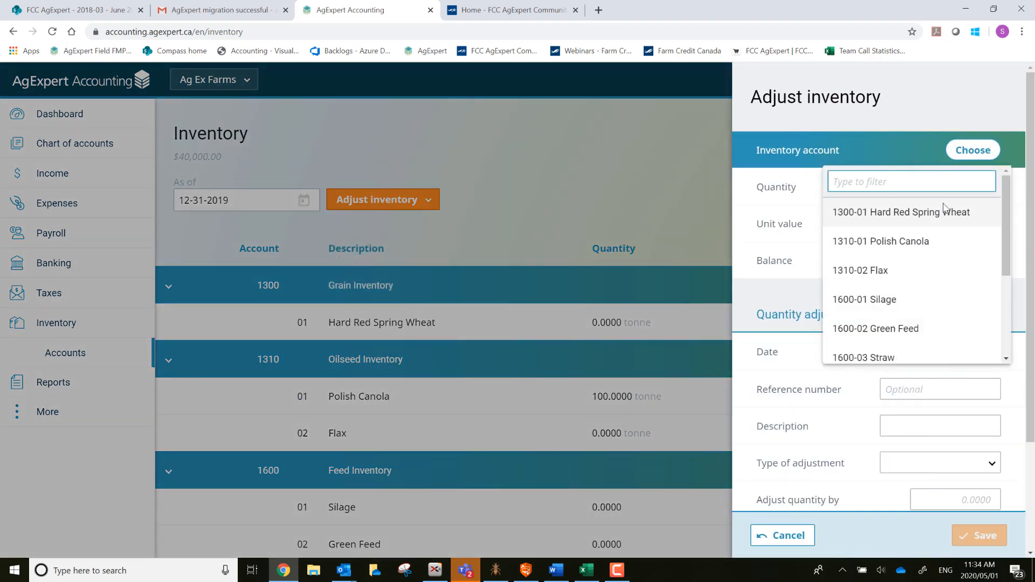
scroll(917, 314, down, 3)
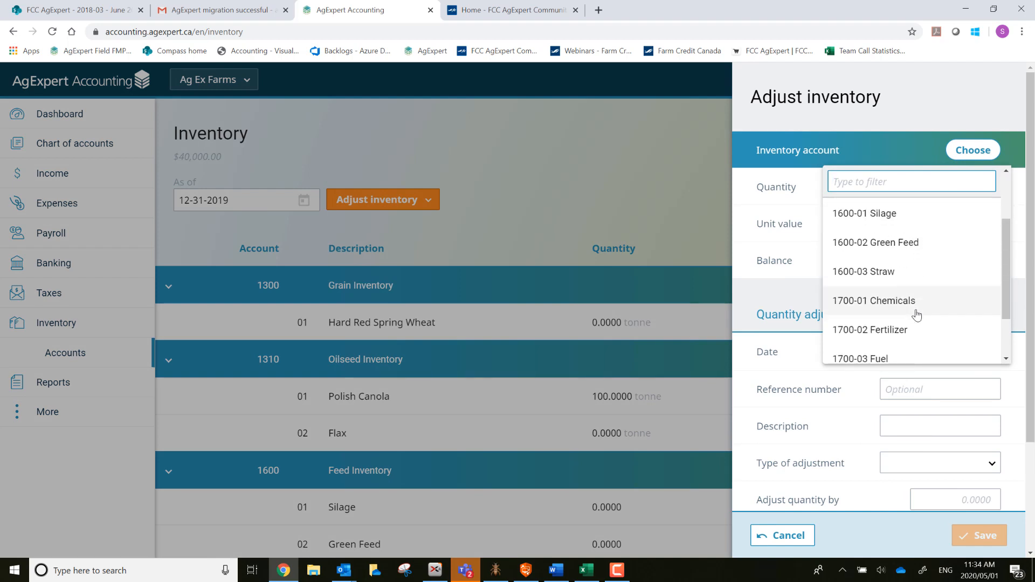
scroll(916, 315, up, 3)
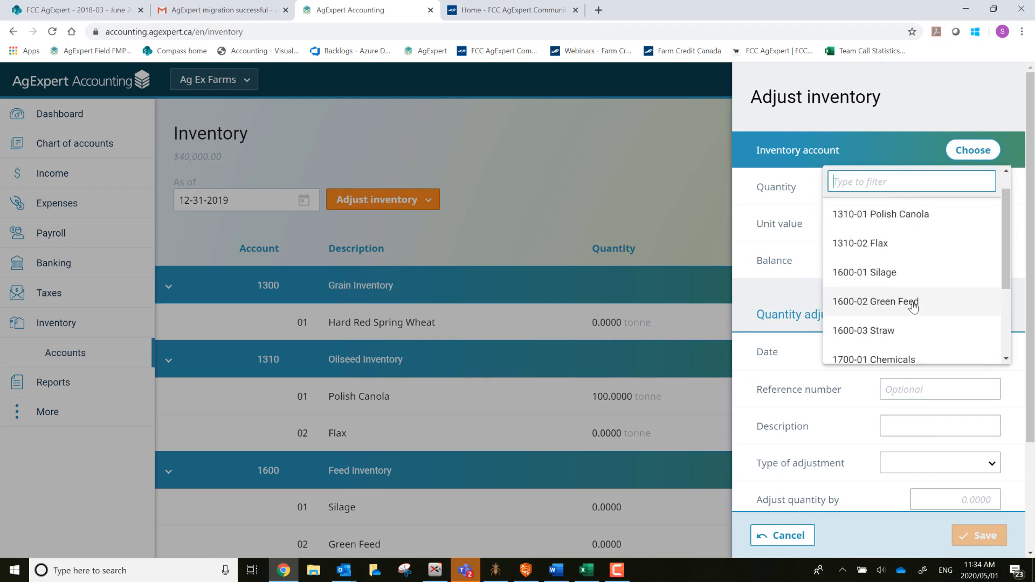
scroll(889, 284, up, 1)
click(938, 240)
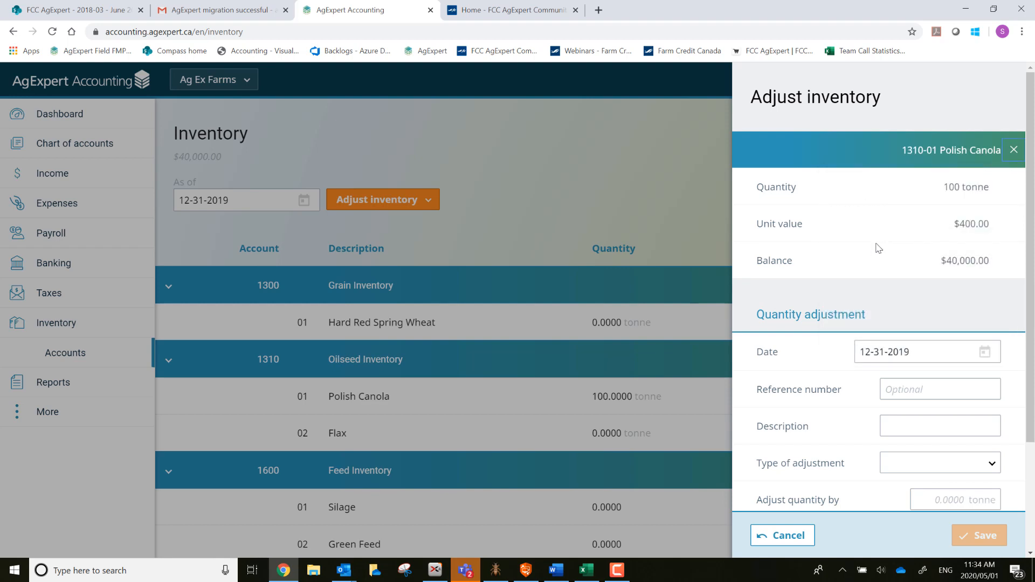
key(Tab)
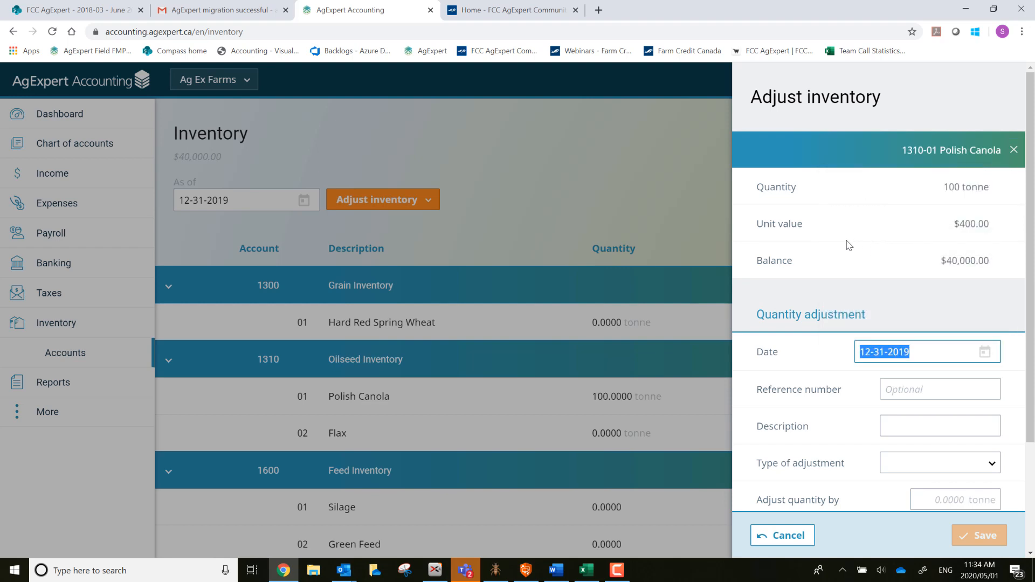
click(813, 244)
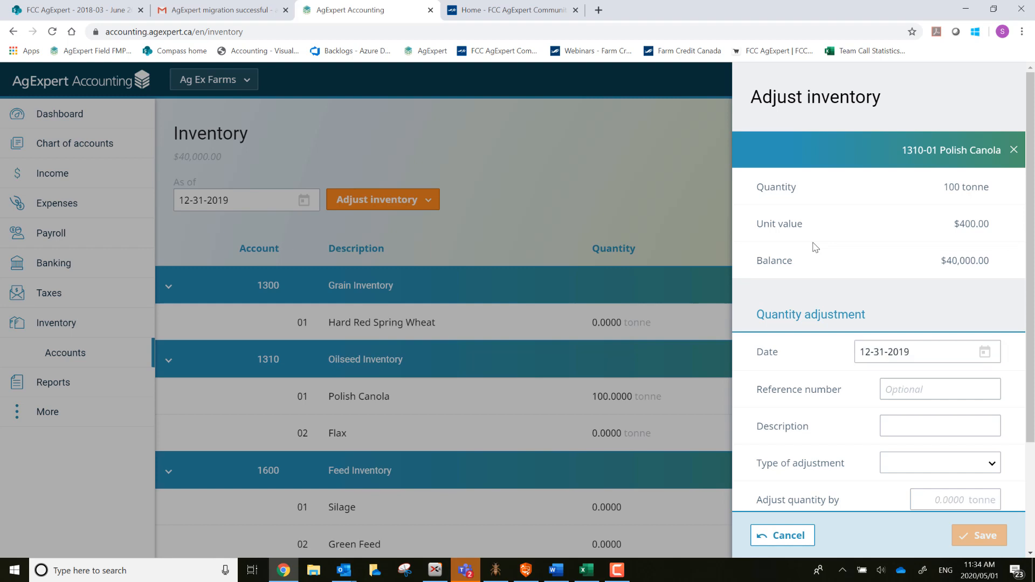
Save an Increase inventory adjustment of 25 tonne with description 'adjust' for Polish Canola.
click(927, 423)
text(a)
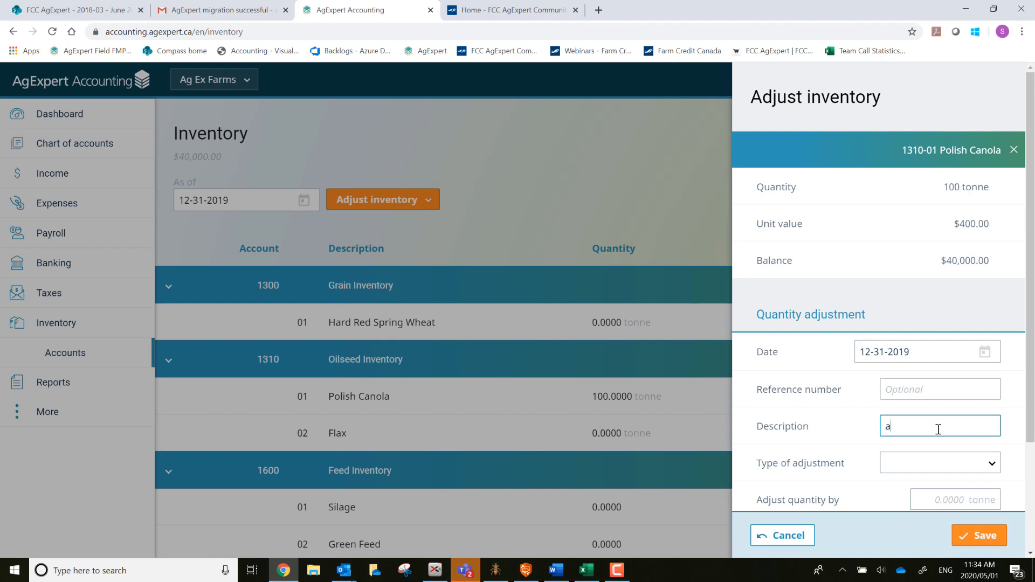
text(djust)
key(Tab)
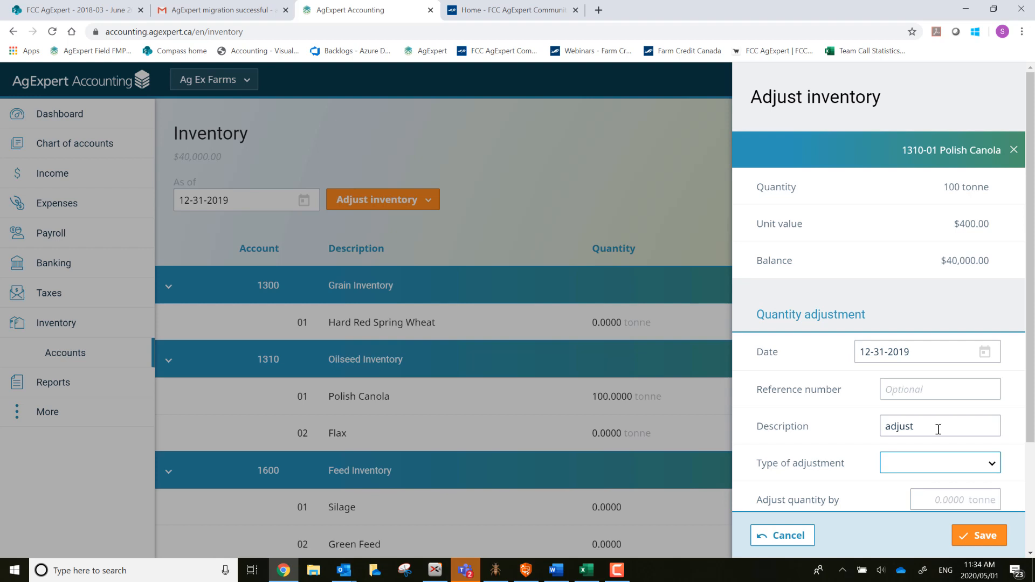
click(989, 468)
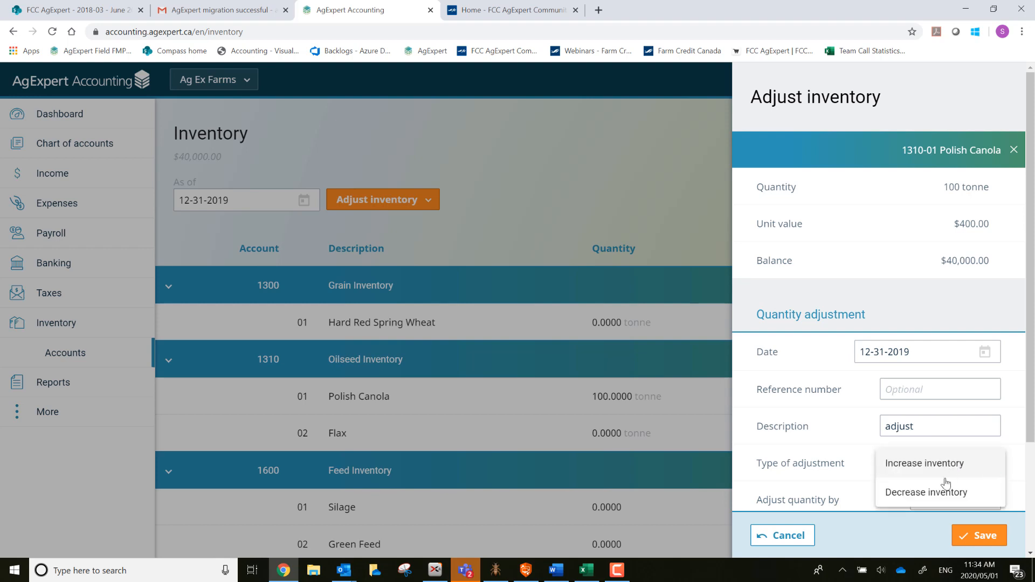
click(927, 466)
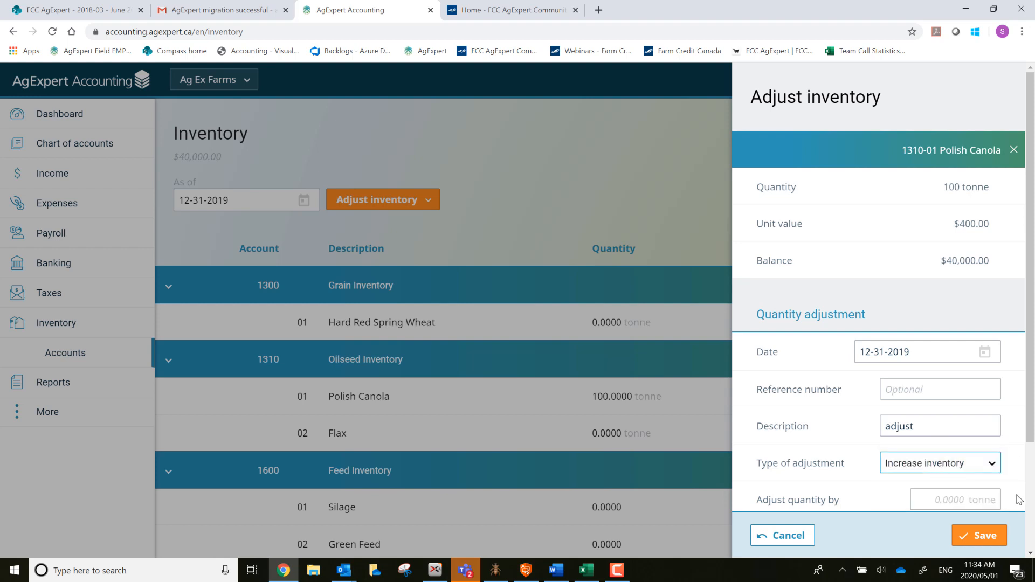
scroll(1019, 498, down, 3)
click(948, 362)
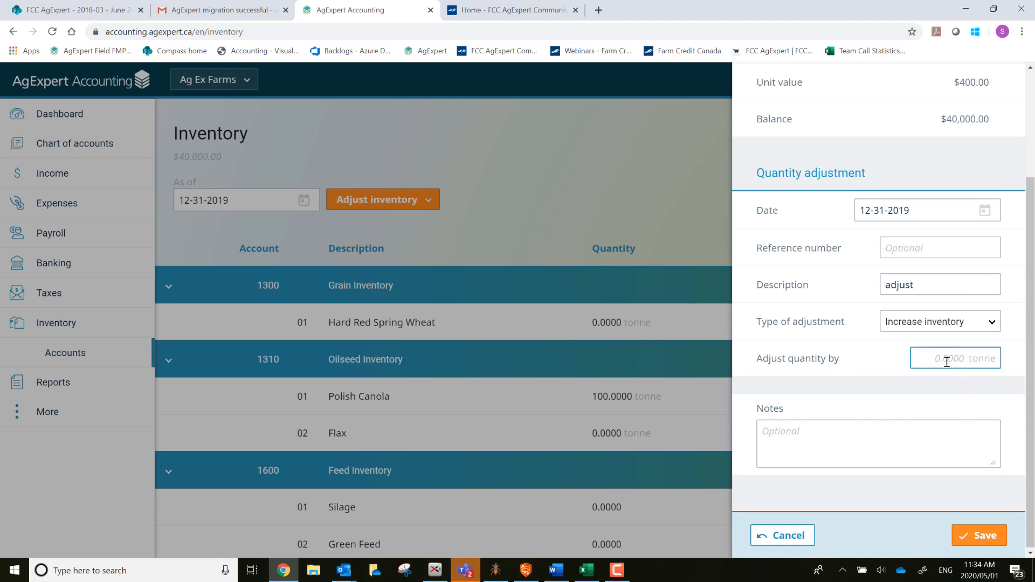
text(25)
key(Tab)
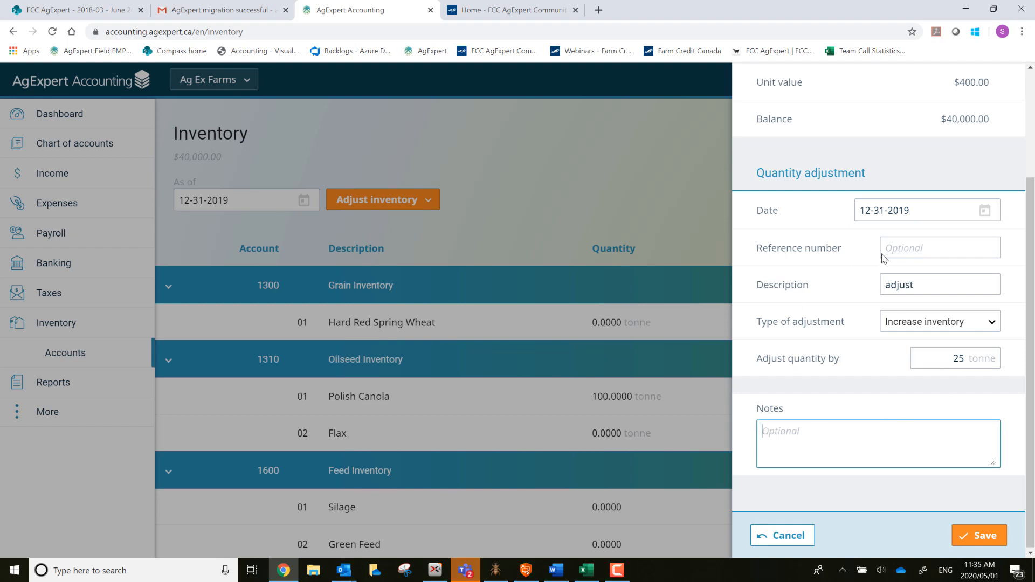
scroll(910, 313, up, 2)
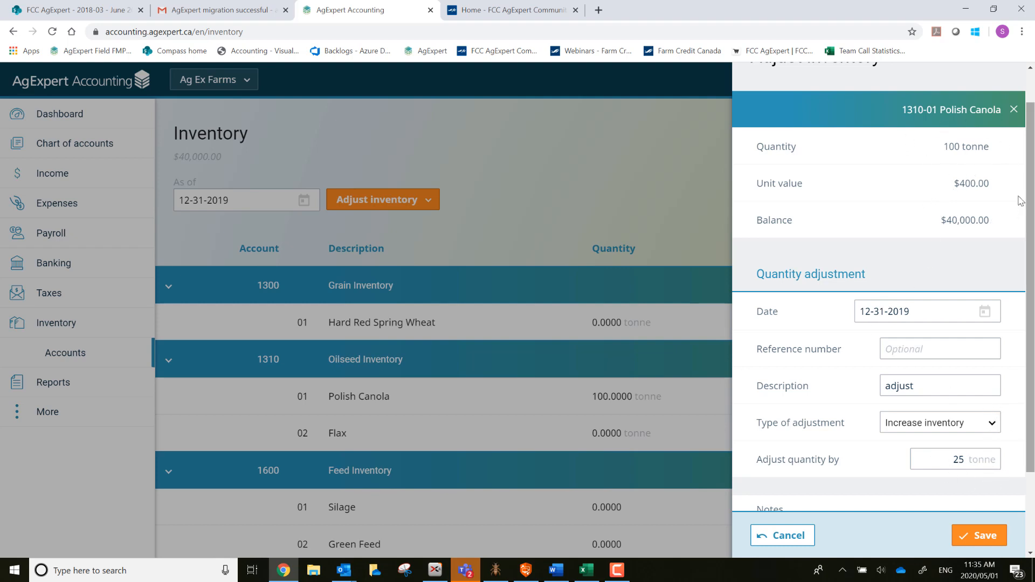
click(981, 539)
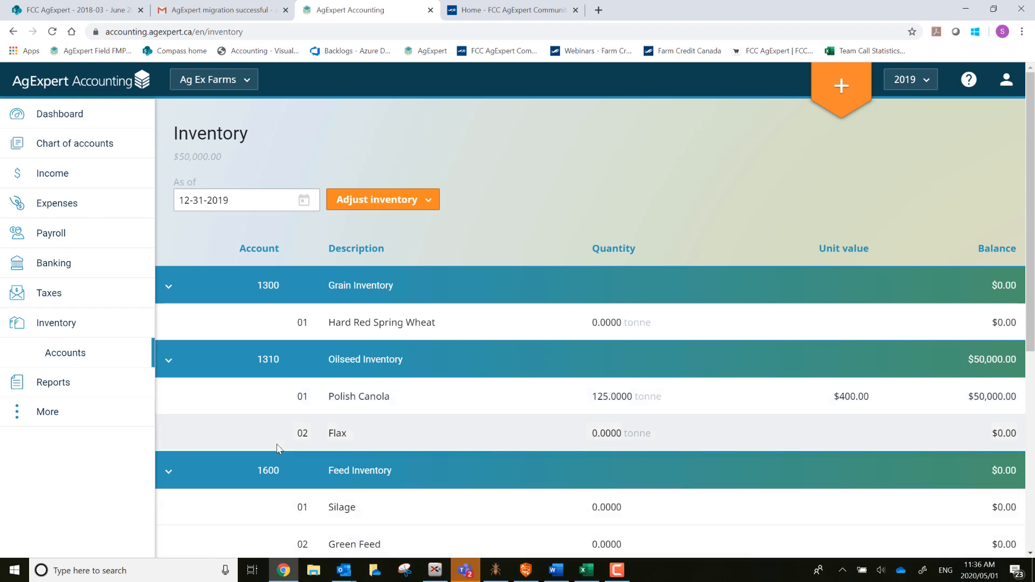
Create new Withdrawal #31 from Expenses > Transactions, drawing on 1100-01 ABC Bank-Chequing.
click(63, 414)
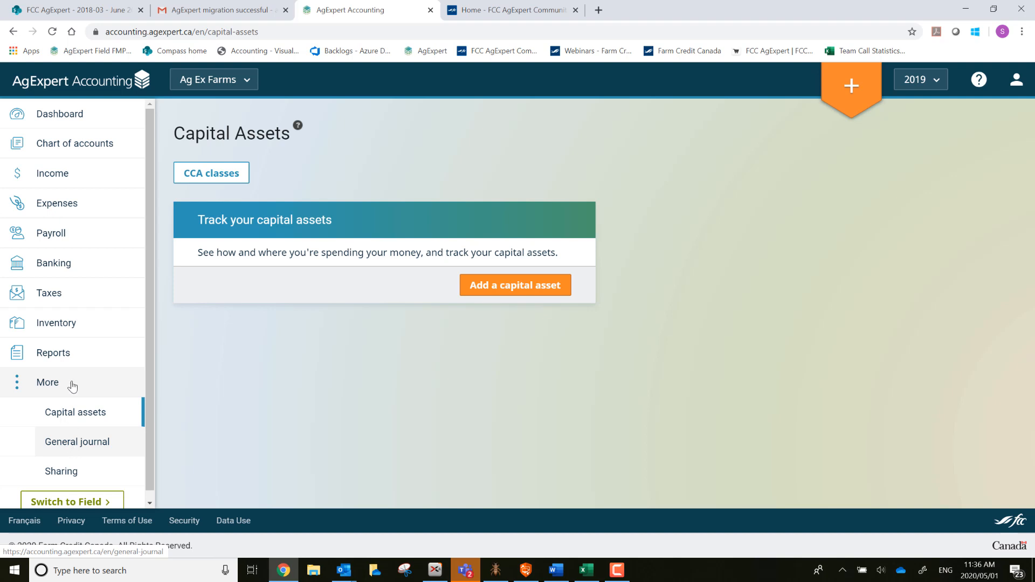
click(94, 206)
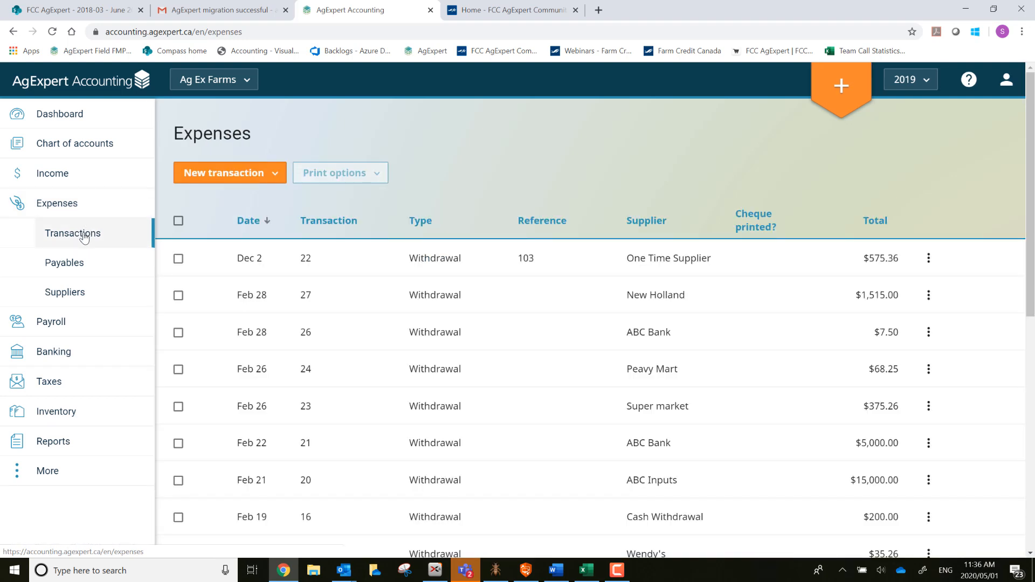
click(211, 172)
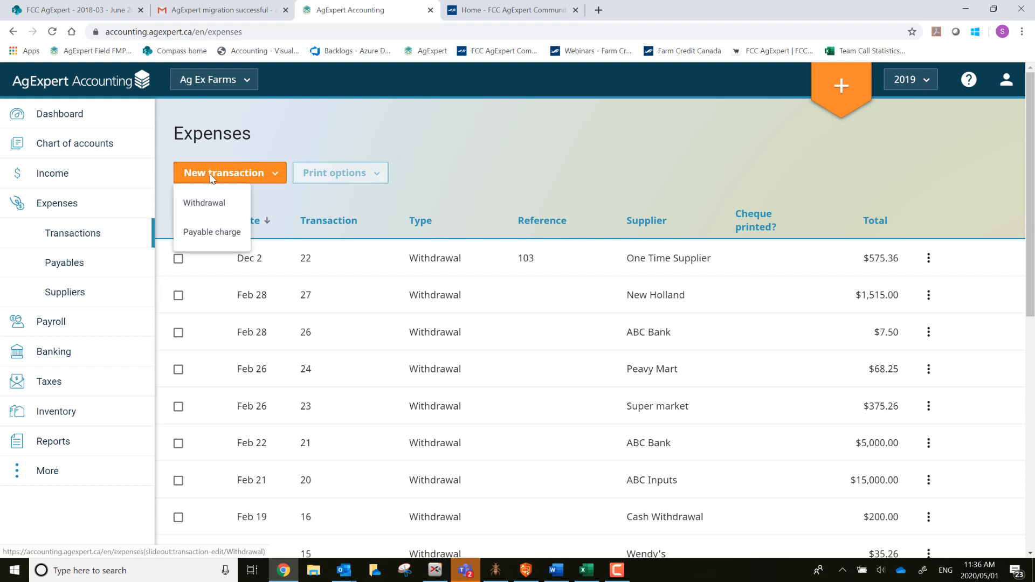
click(208, 205)
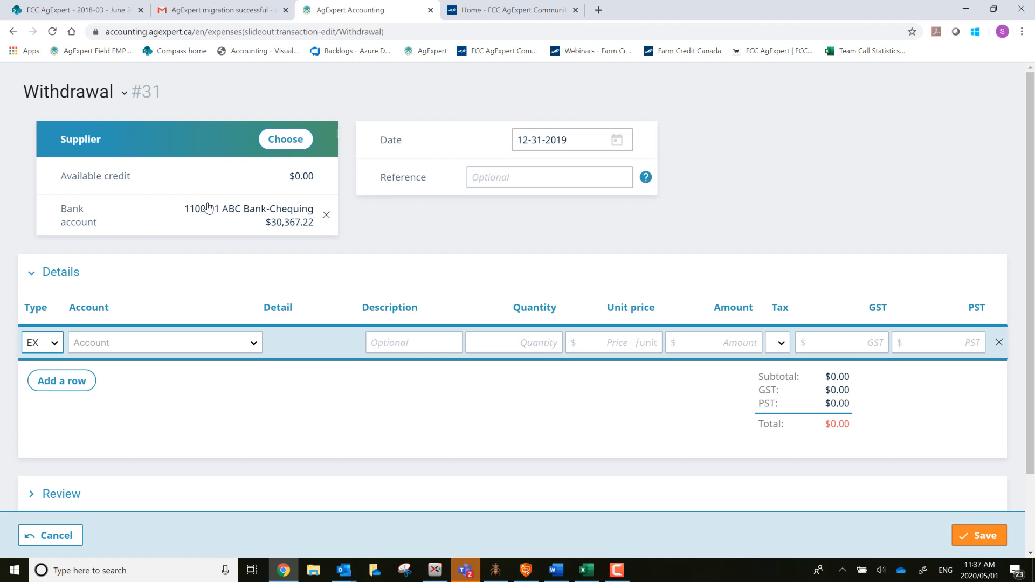
Set ABC Bank as the supplier and keep the 12-31-2019 date.
click(281, 138)
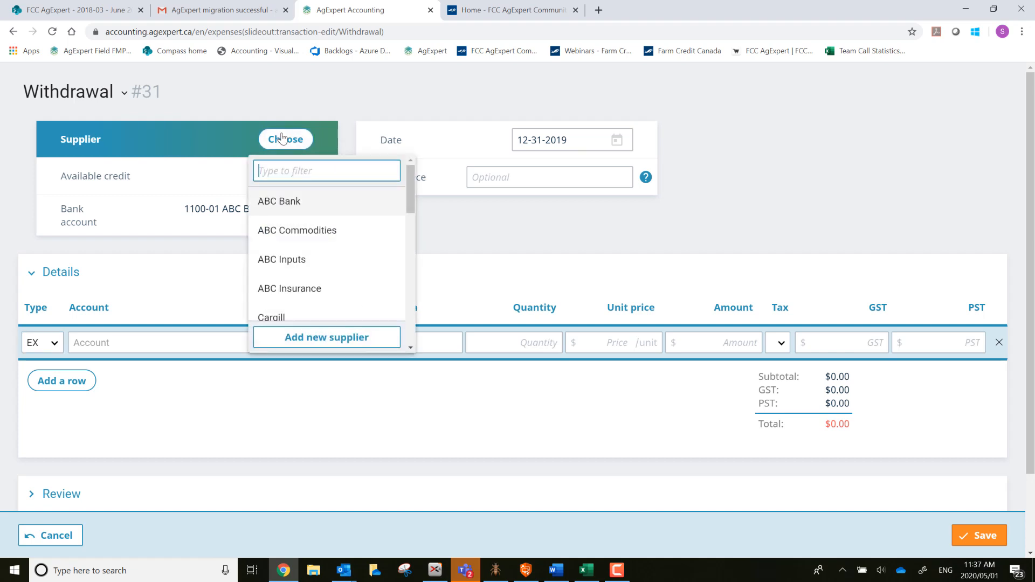
click(299, 209)
key(Tab)
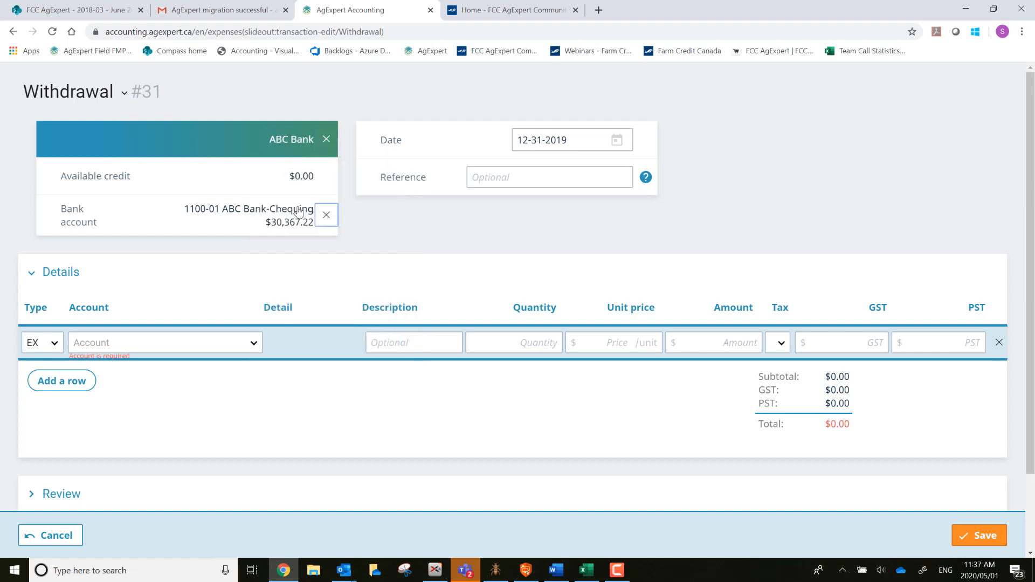
key(Tab)
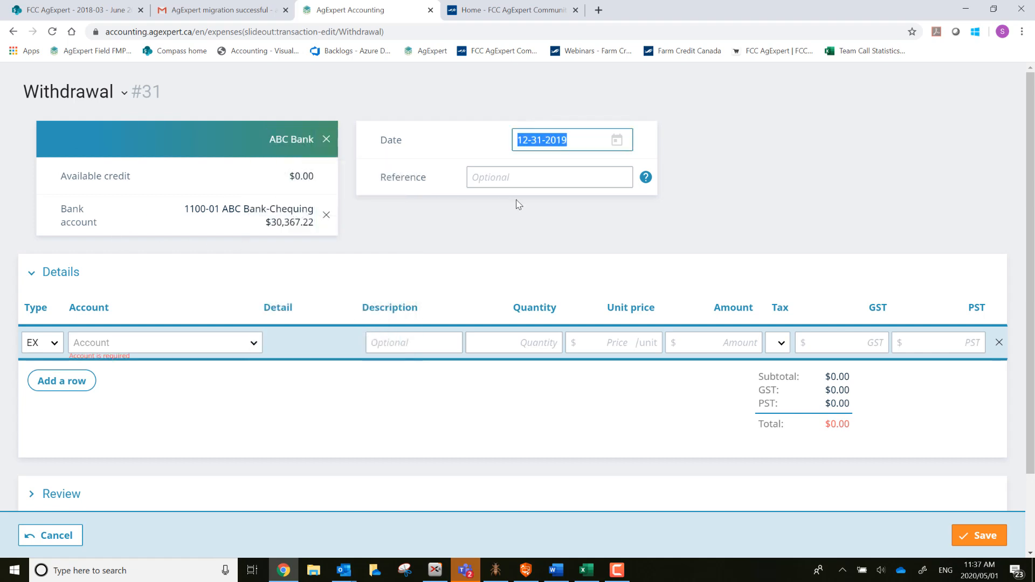
key(Tab)
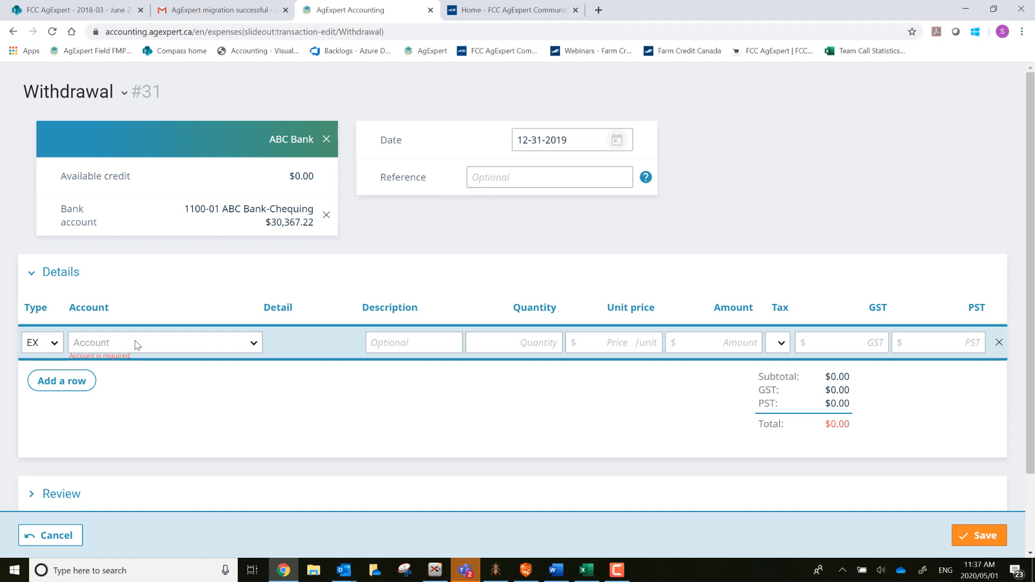
Make the first line an Expense charged to 5845-01 Loan Interest Charges.
click(50, 344)
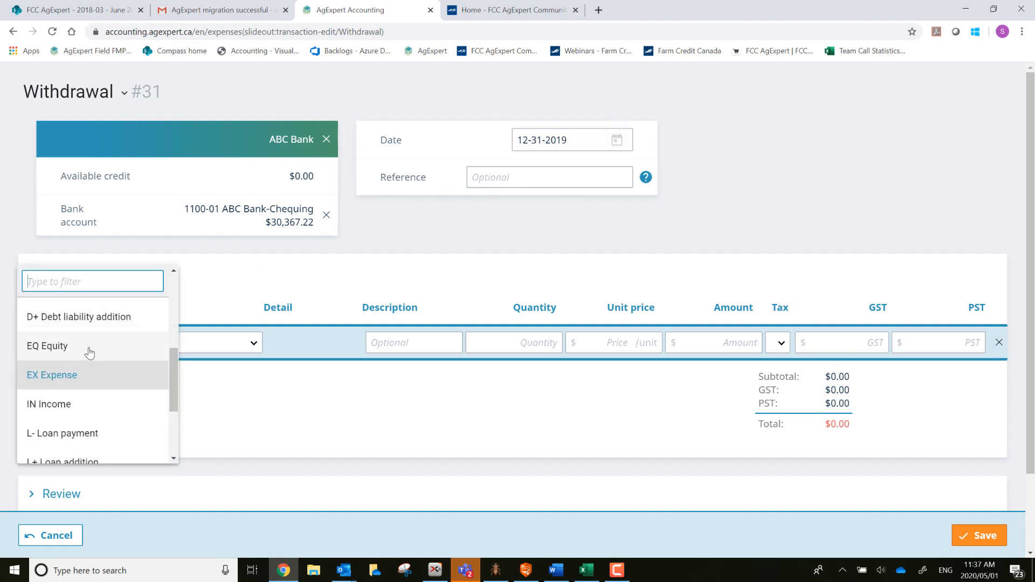
click(80, 385)
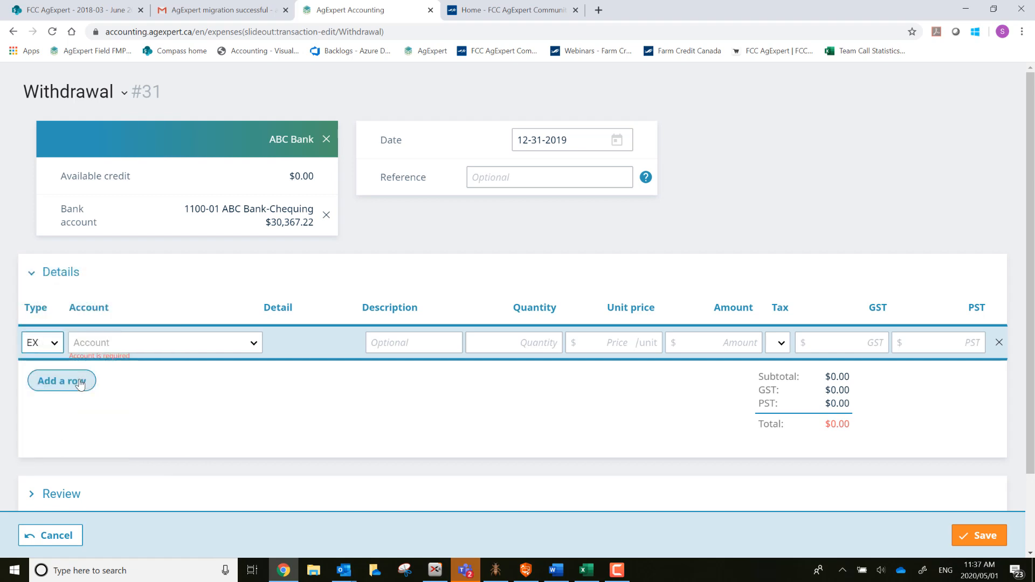
key(Tab)
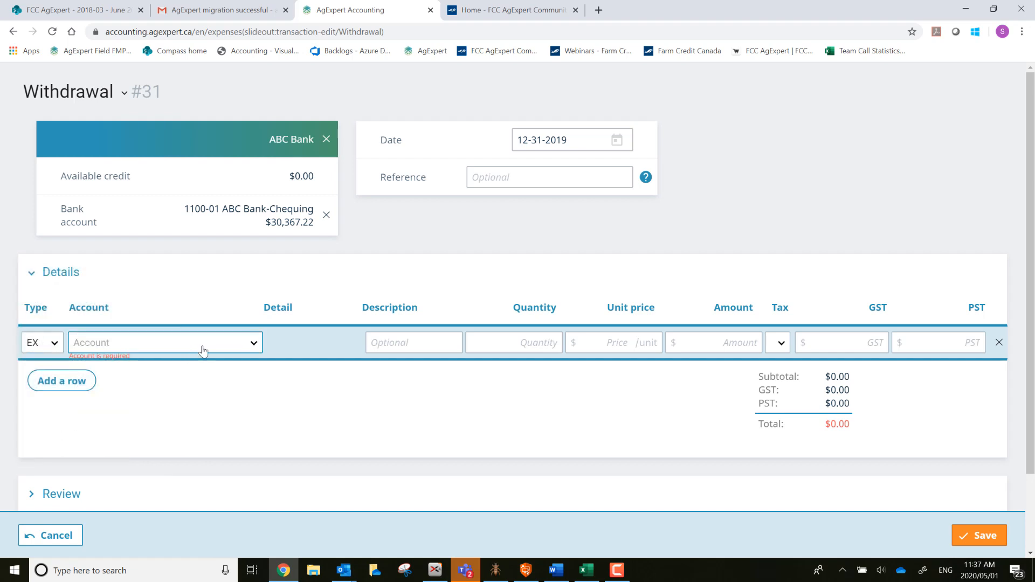
click(252, 341)
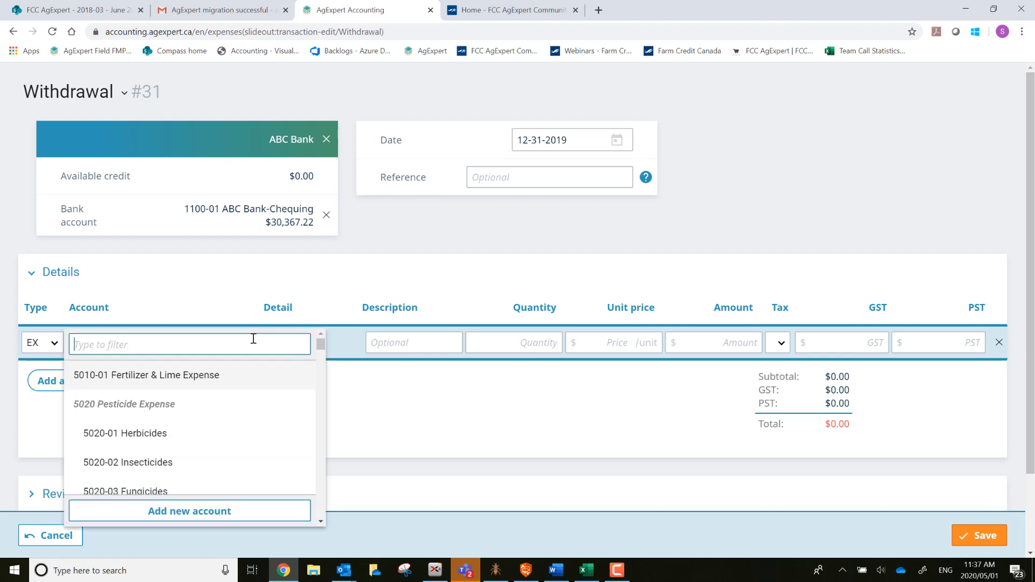
text(inter)
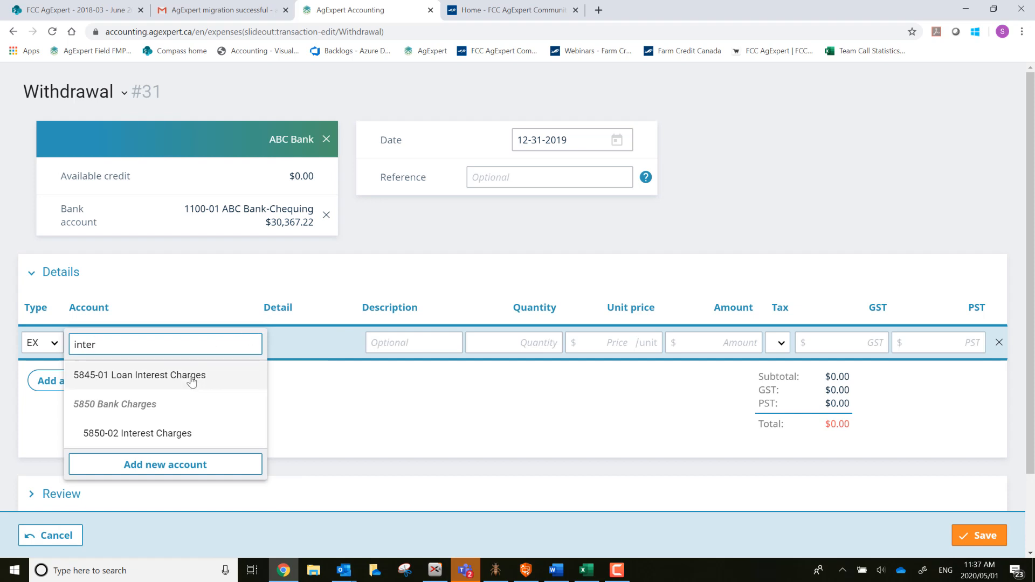
click(191, 376)
Enter 500.00 as the first line's amount and add a second row.
key(Tab)
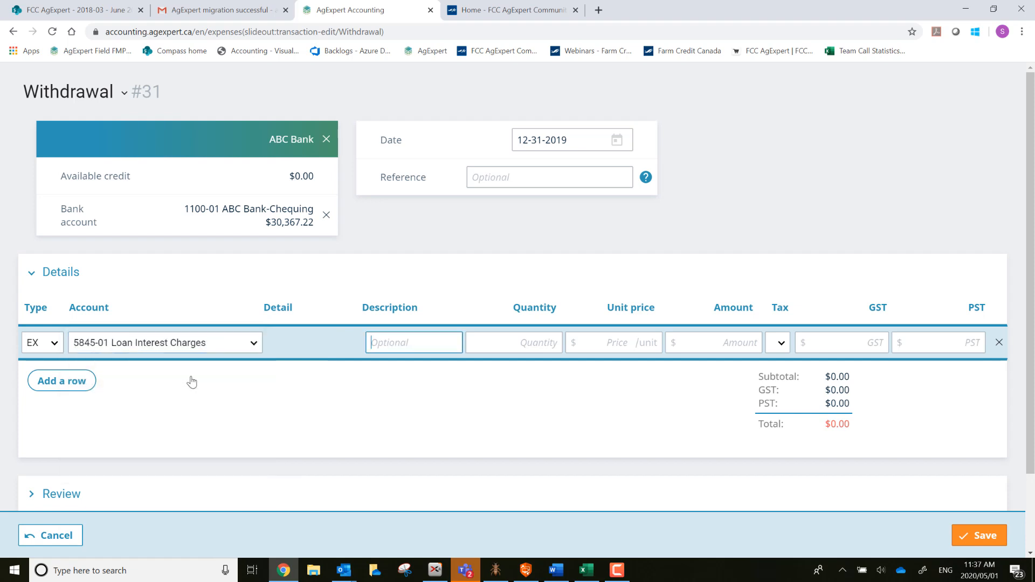
key(Tab)
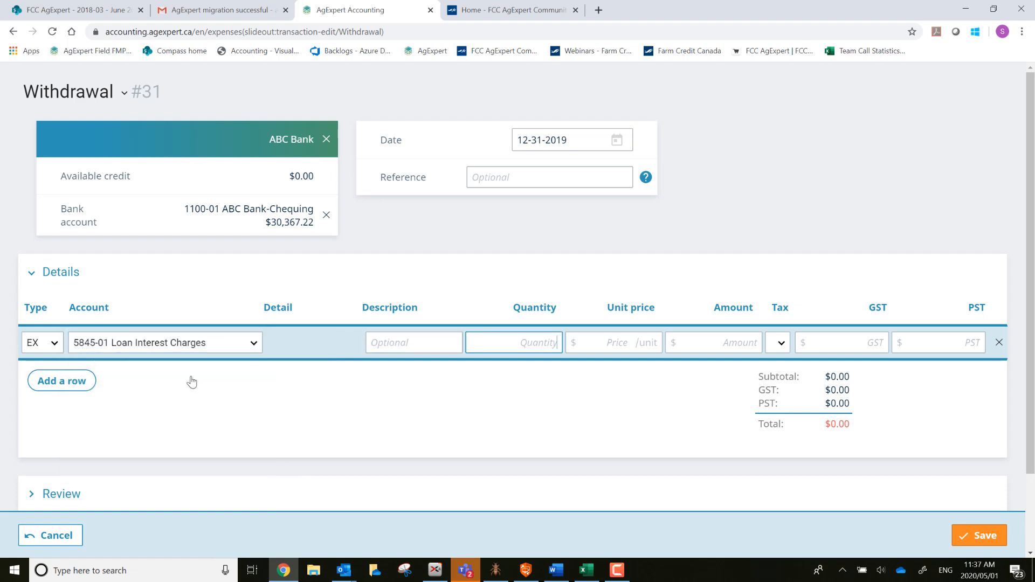
key(Tab)
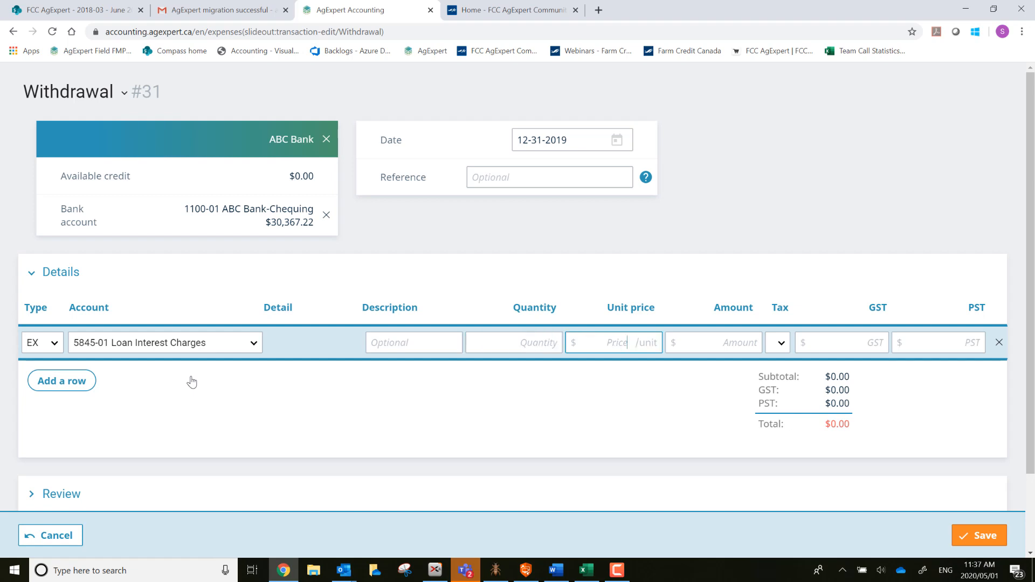
key(Tab)
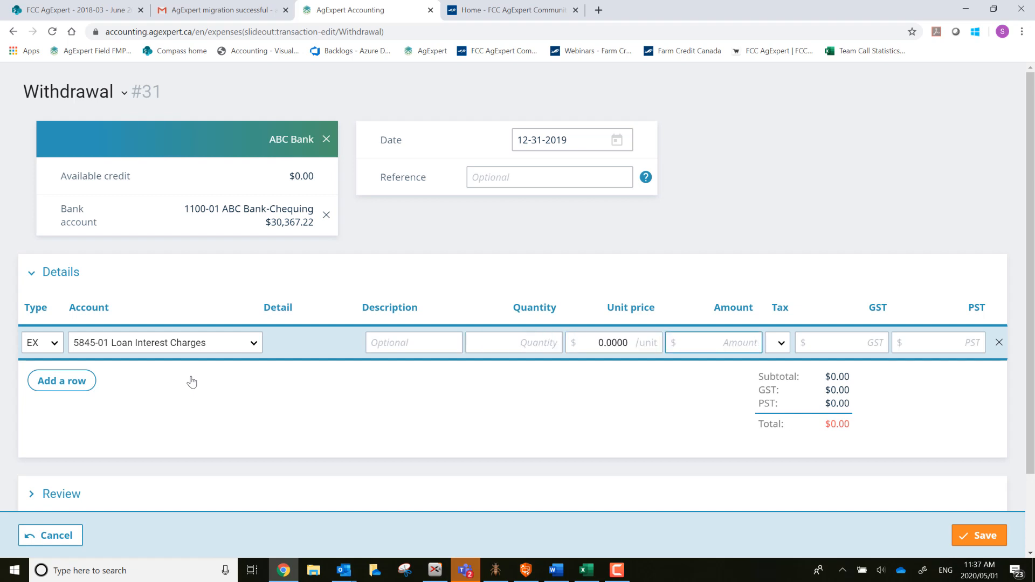
text(500)
key(Tab)
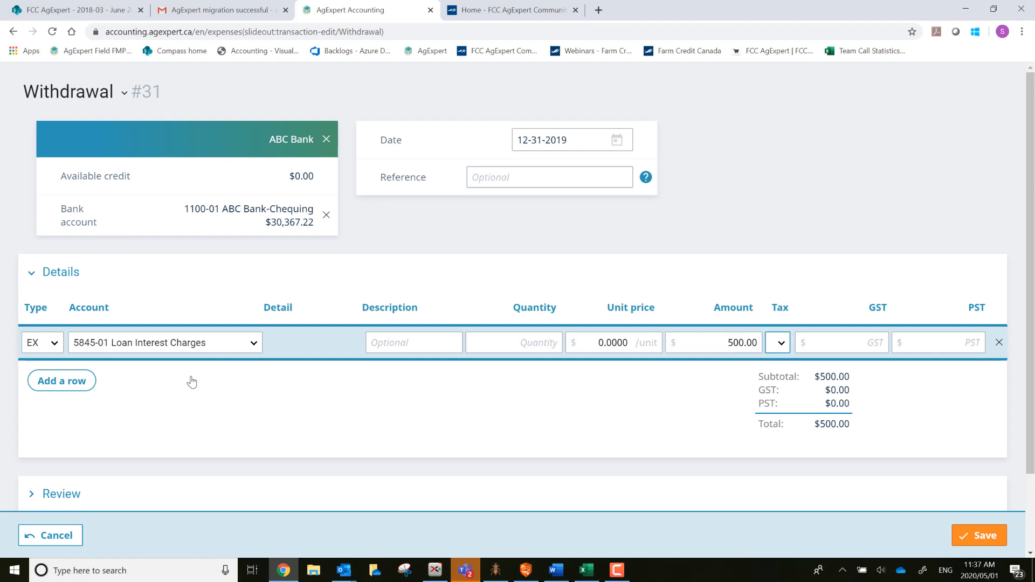
key(Tab)
click(57, 380)
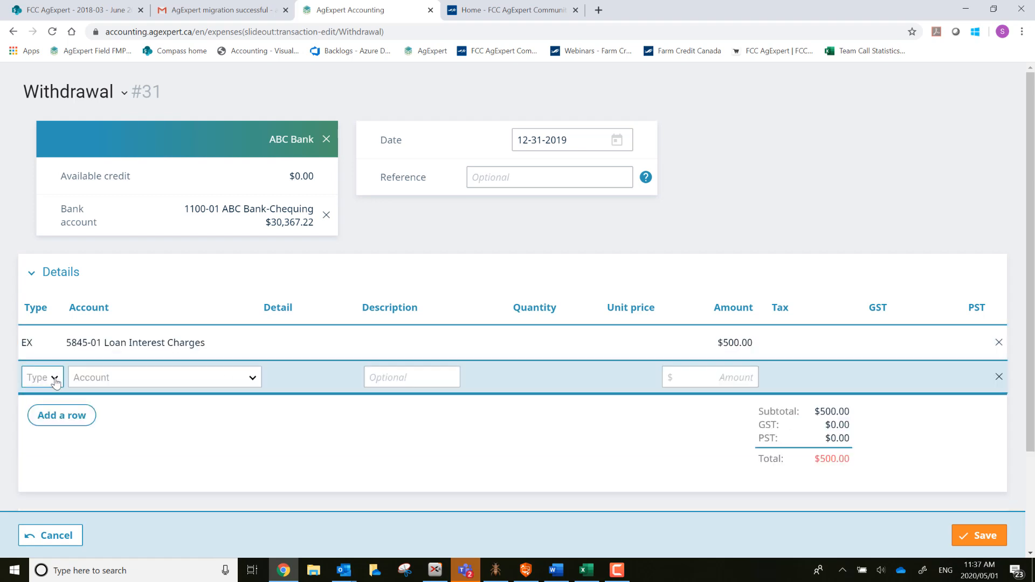
Set the second line's type to L+ Loan addition.
click(55, 379)
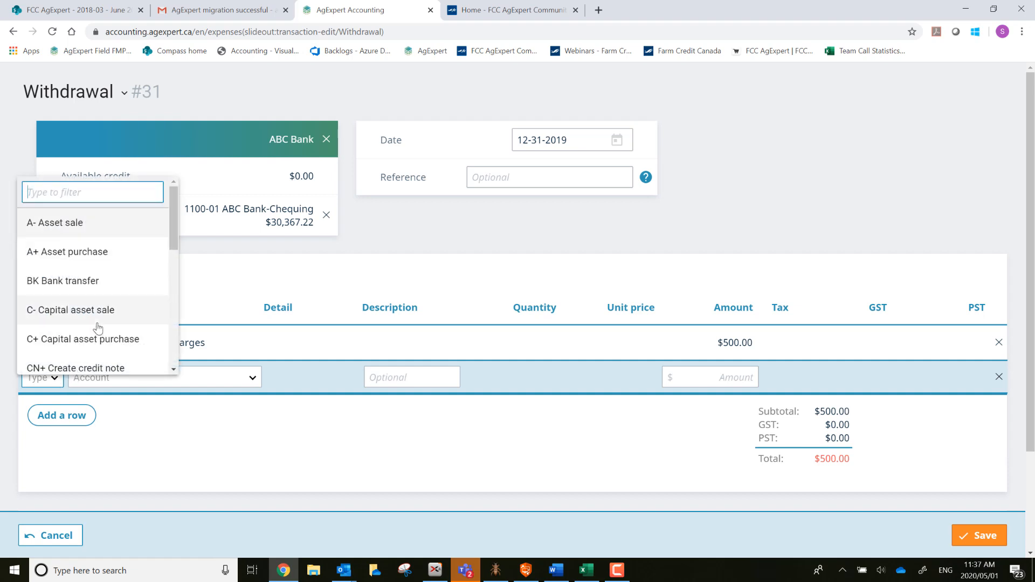
scroll(94, 329, down, 3)
scroll(98, 328, down, 3)
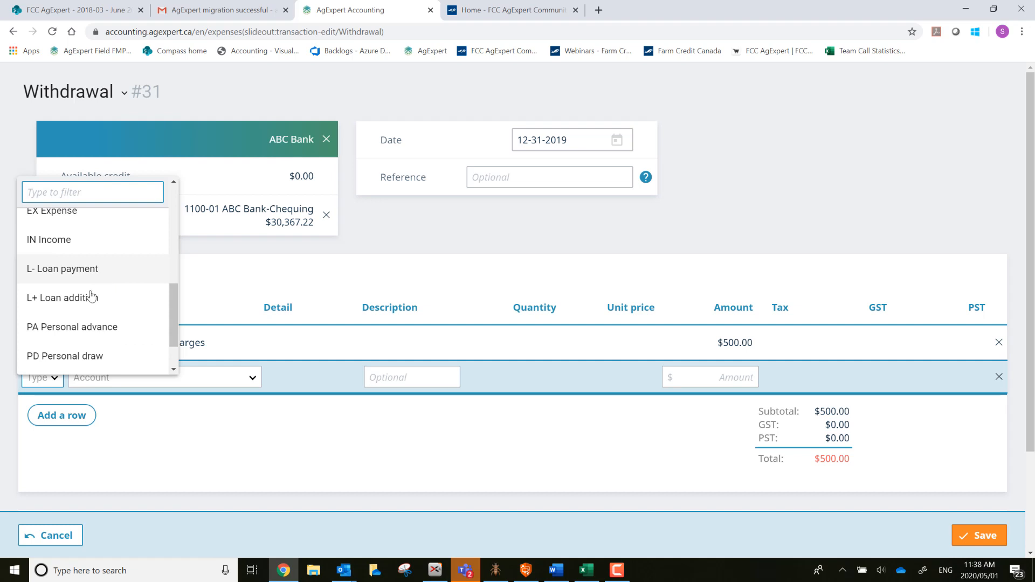
click(88, 298)
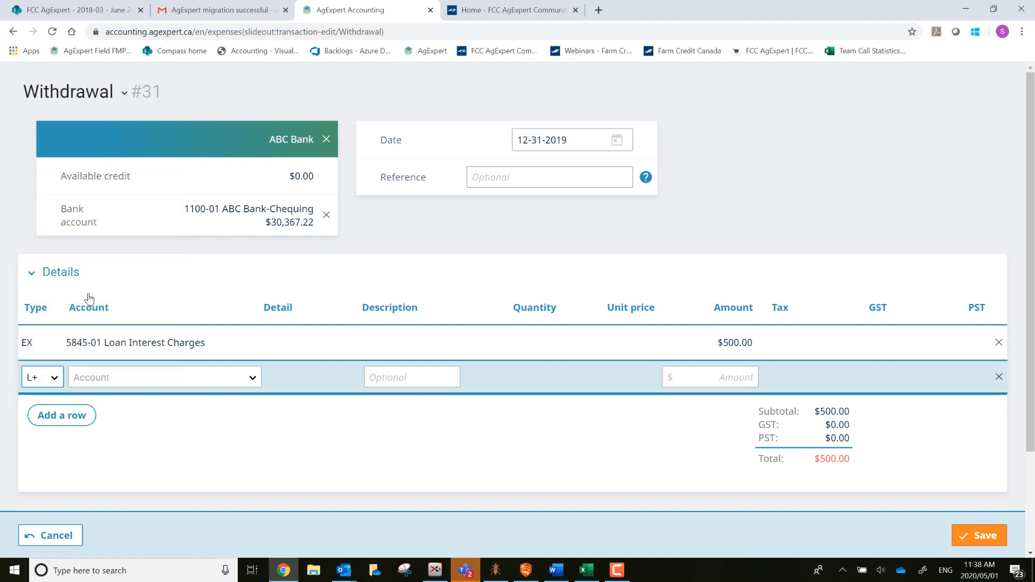
key(Tab)
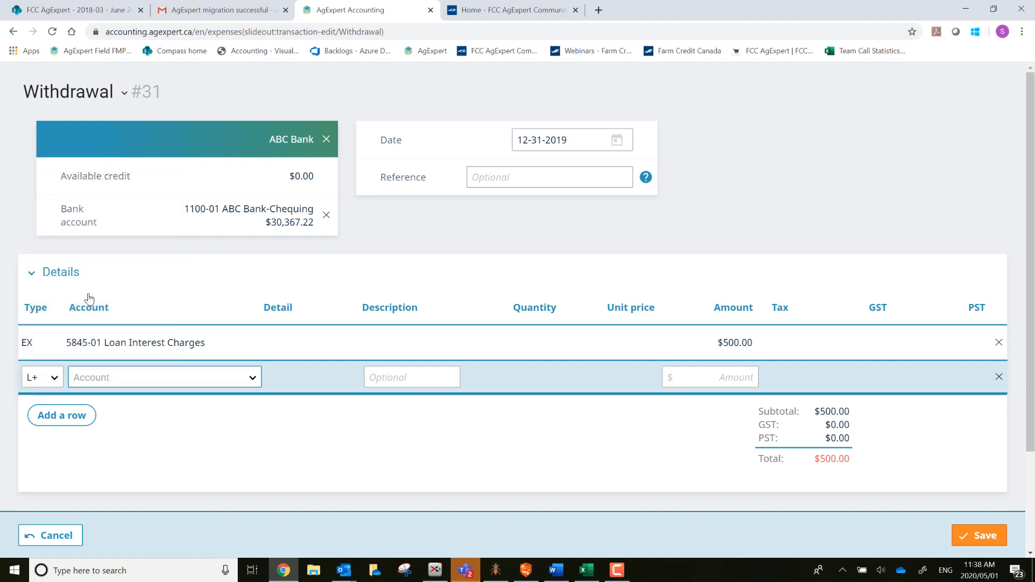
Charge the second line to 2410-01 Tractor with an amount of 500.00.
click(249, 379)
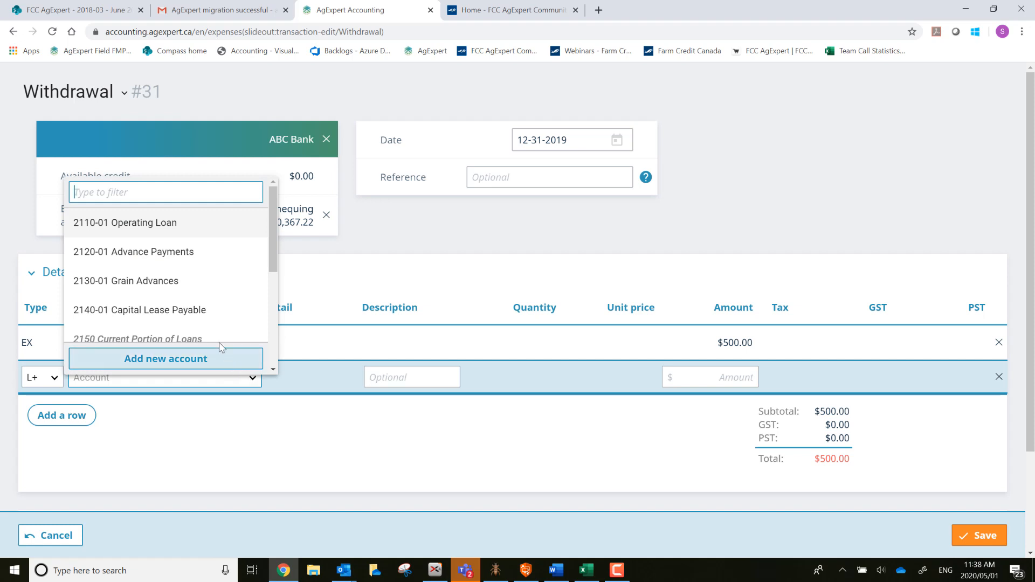
click(208, 310)
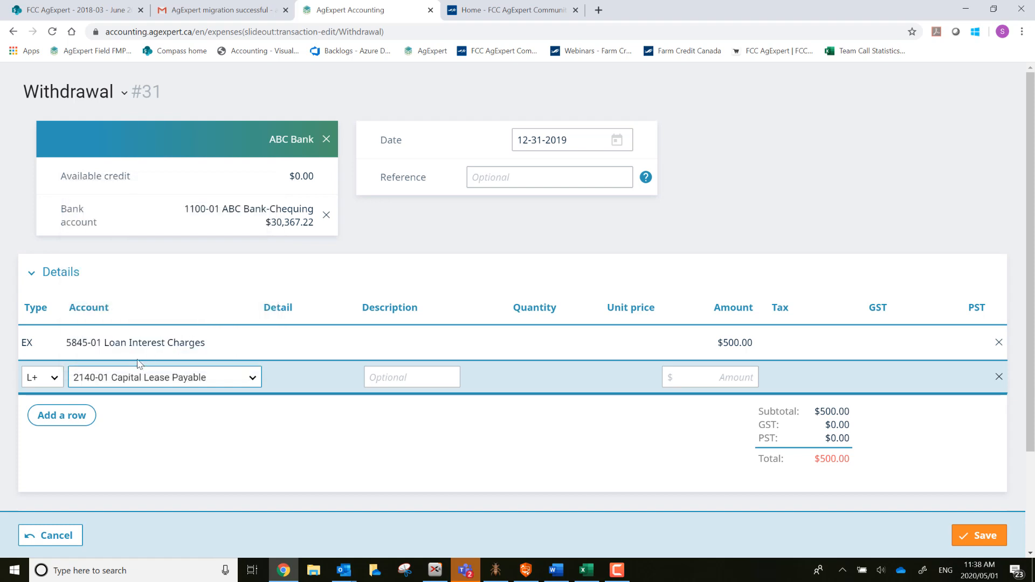
key(Tab)
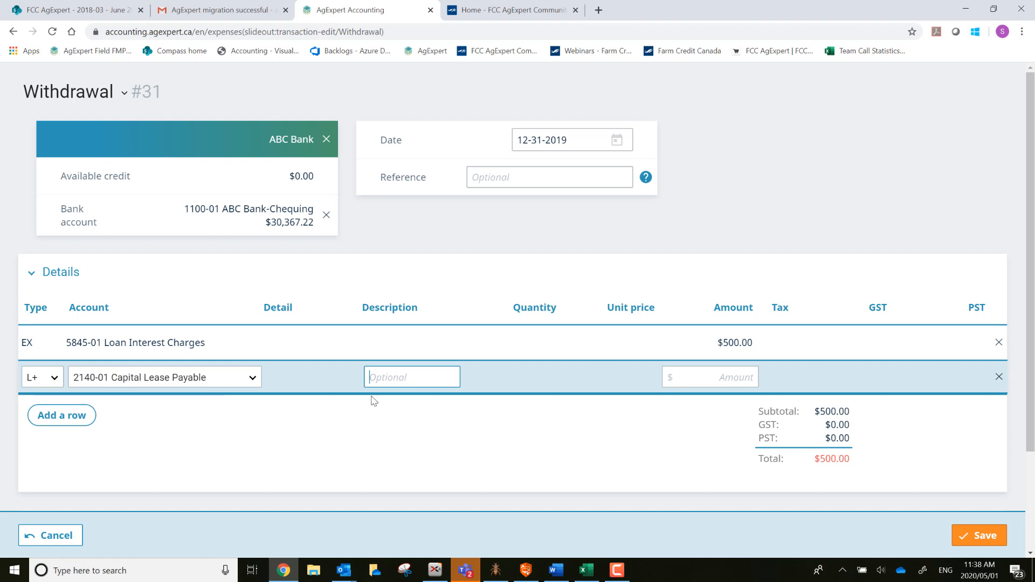
click(247, 377)
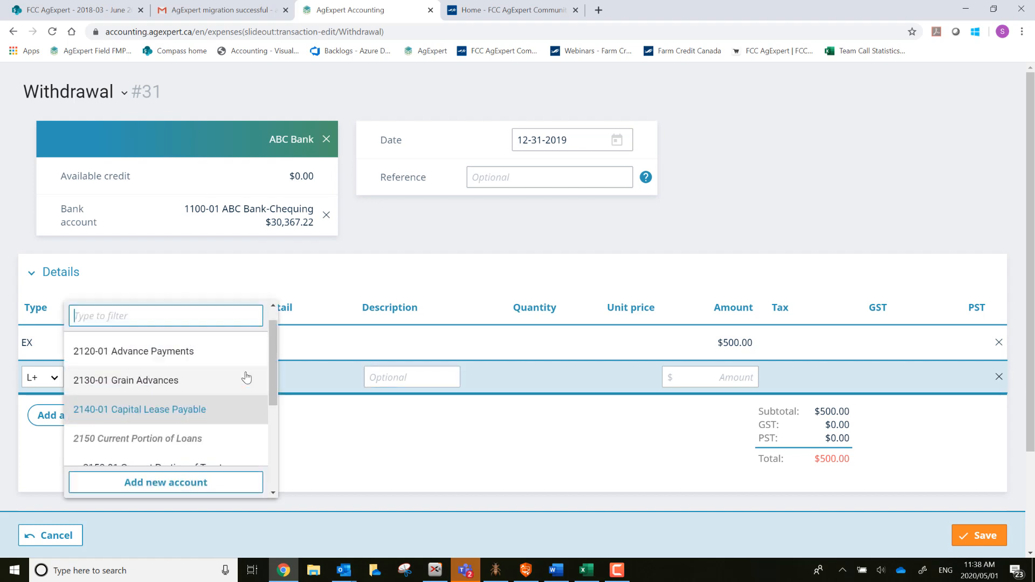
scroll(216, 423, down, 2)
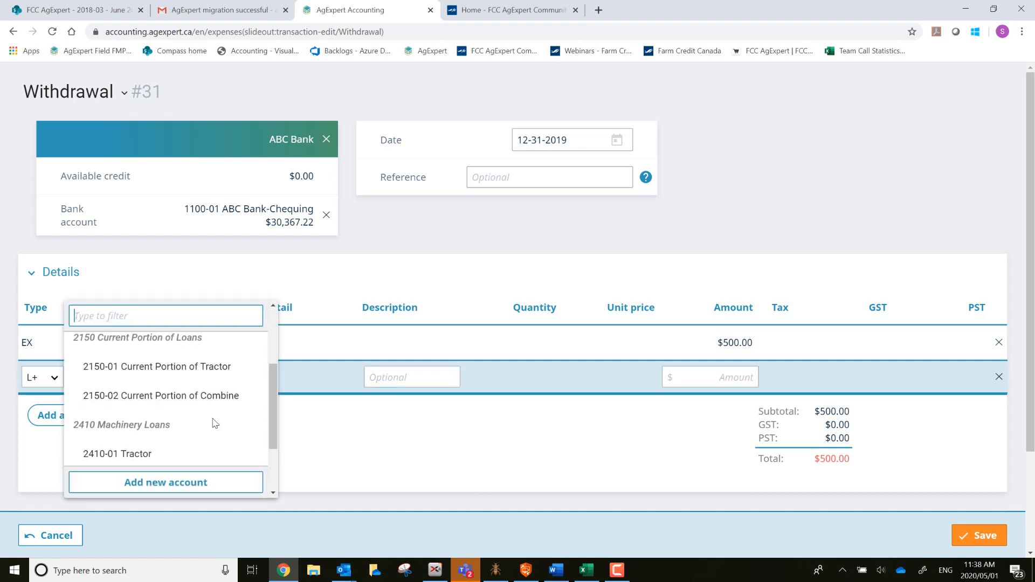
click(155, 454)
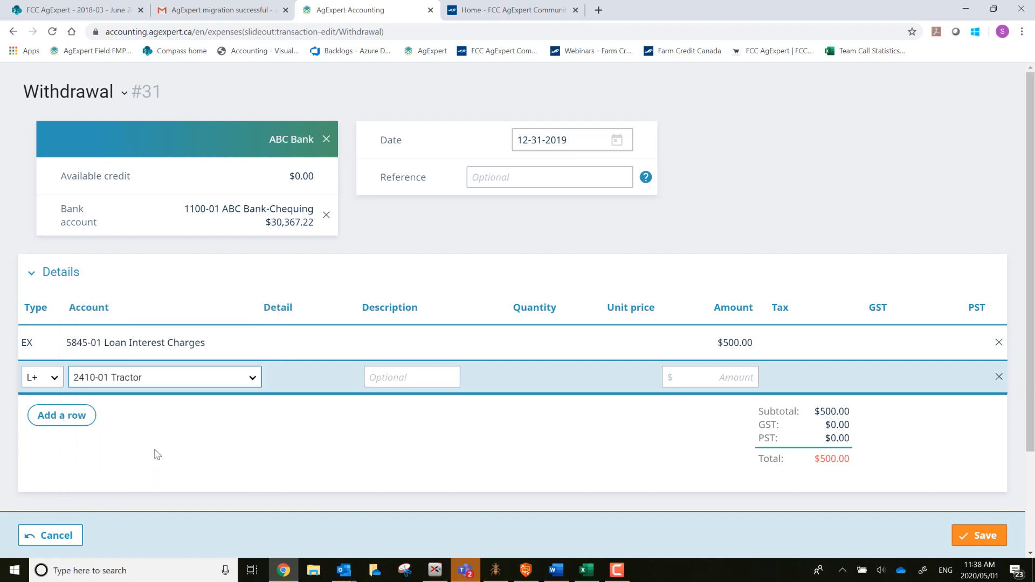
key(Tab)
key(Tab)
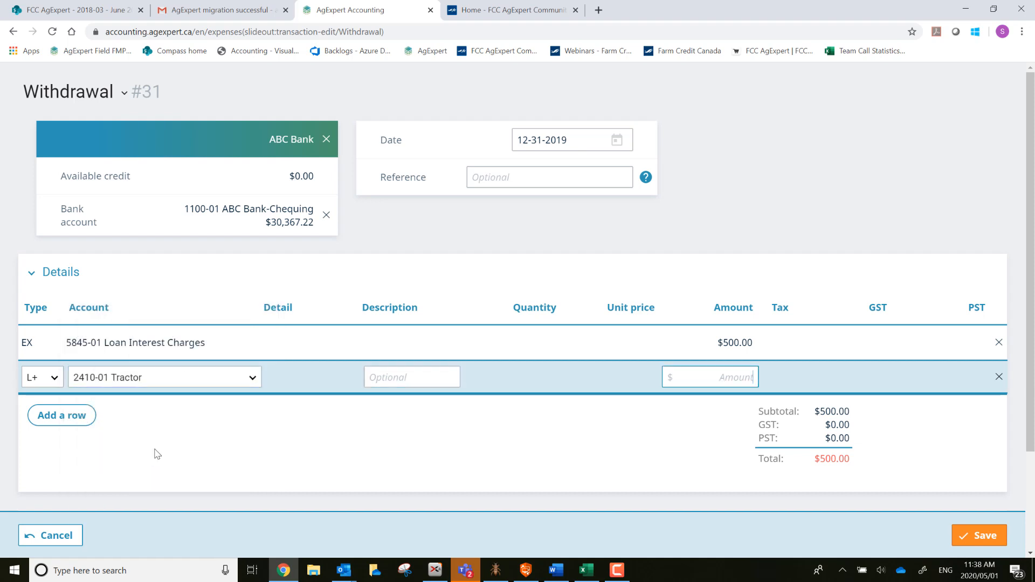
text(500)
key(Tab)
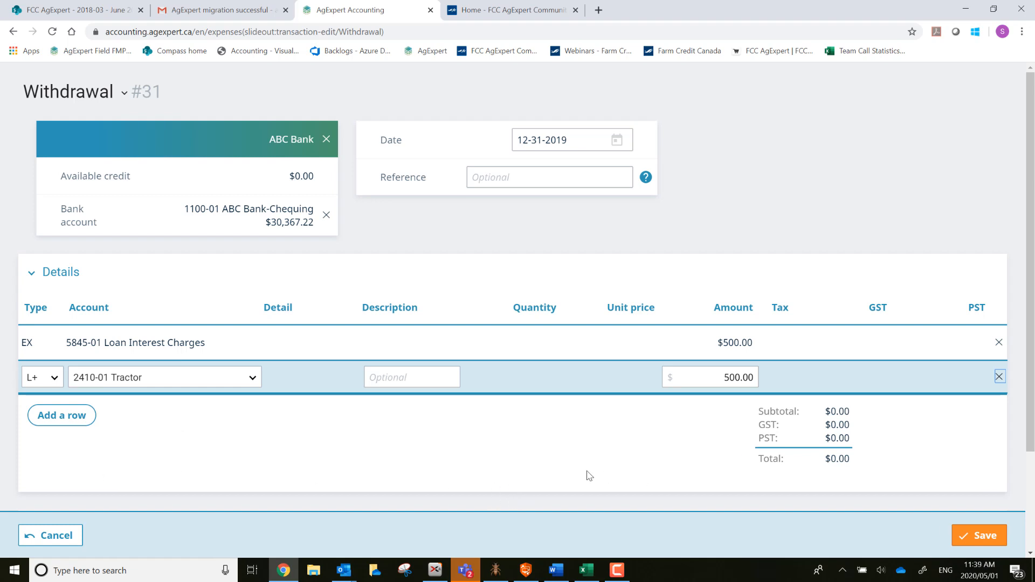
Confirm Withdrawal #31's debit and credit totals balance in Review, then save it.
click(882, 461)
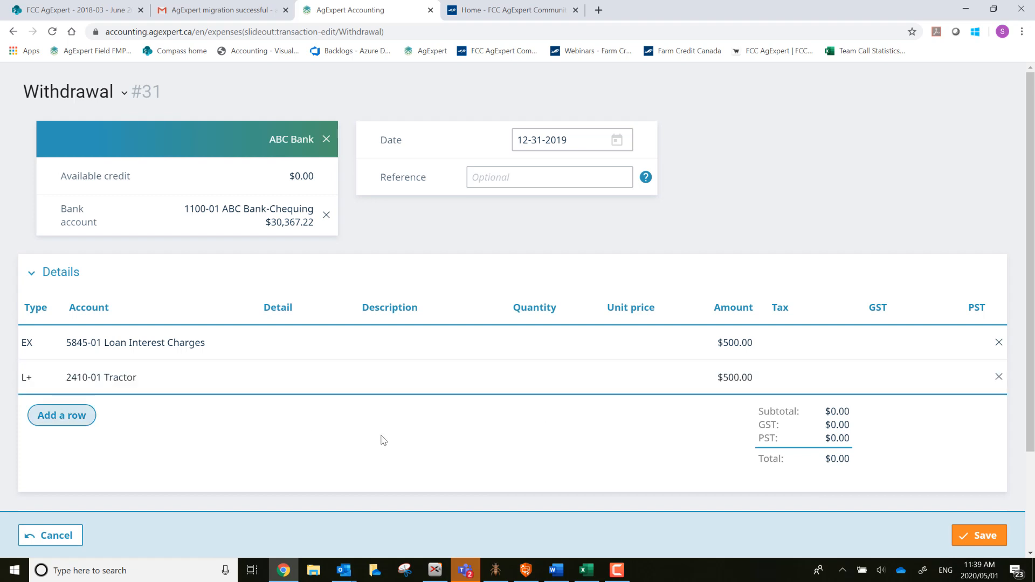
scroll(380, 440, down, 2)
scroll(381, 439, down, 1)
click(62, 407)
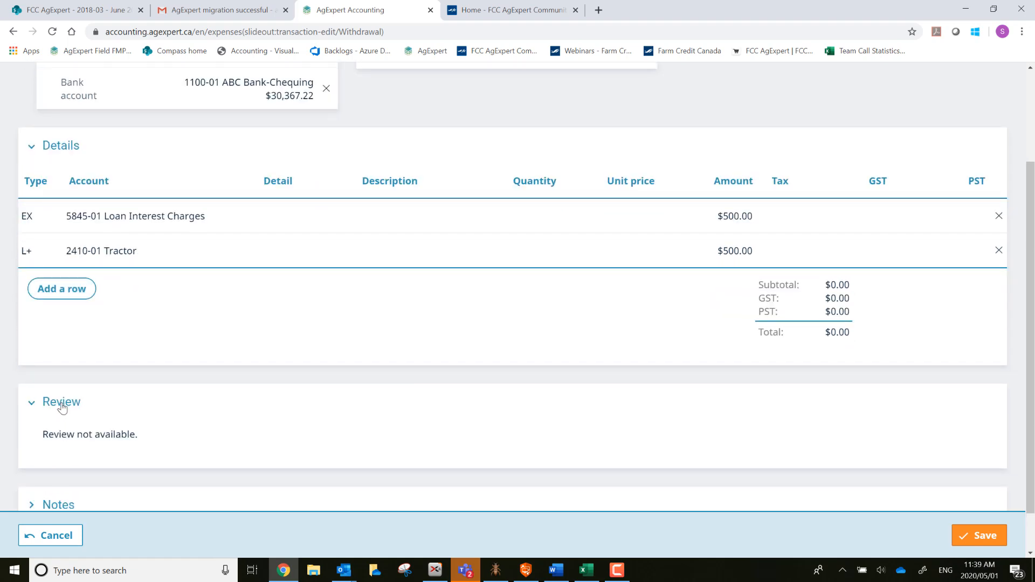
scroll(180, 418, down, 2)
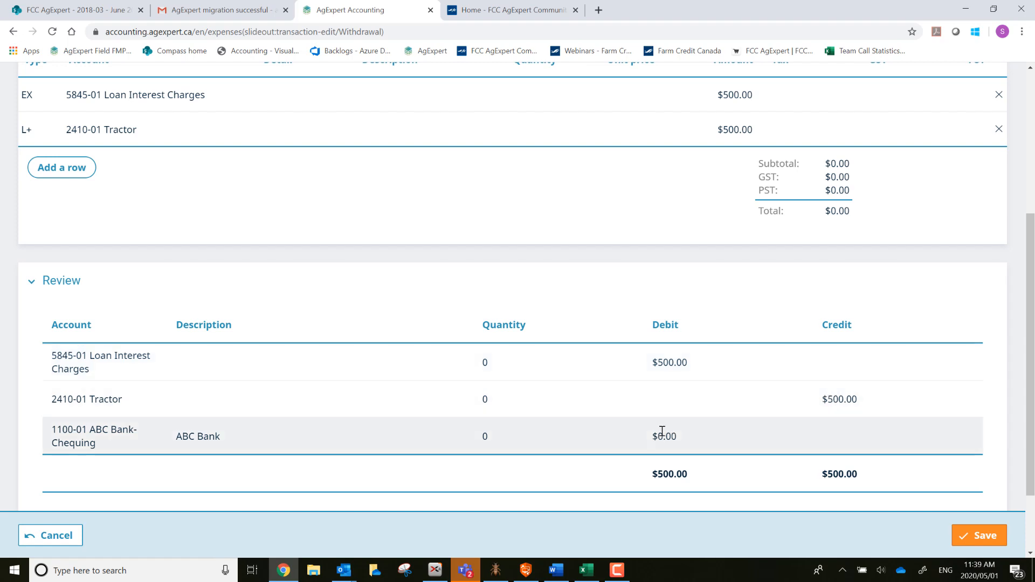
click(973, 538)
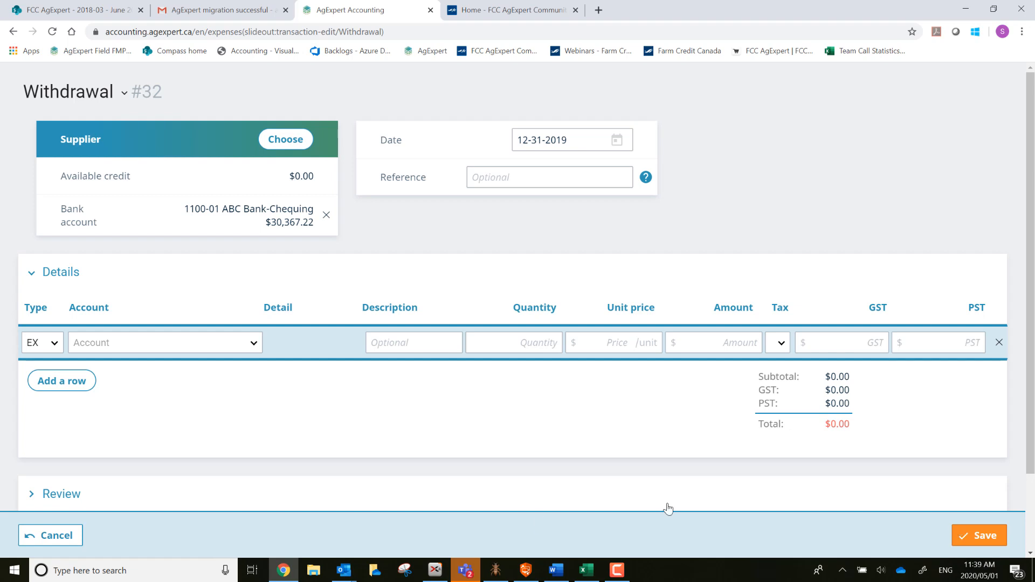
Discard the blank withdrawal and view Bank reconciliation history for 1100-01 ABC Bank-Chequing.
click(56, 536)
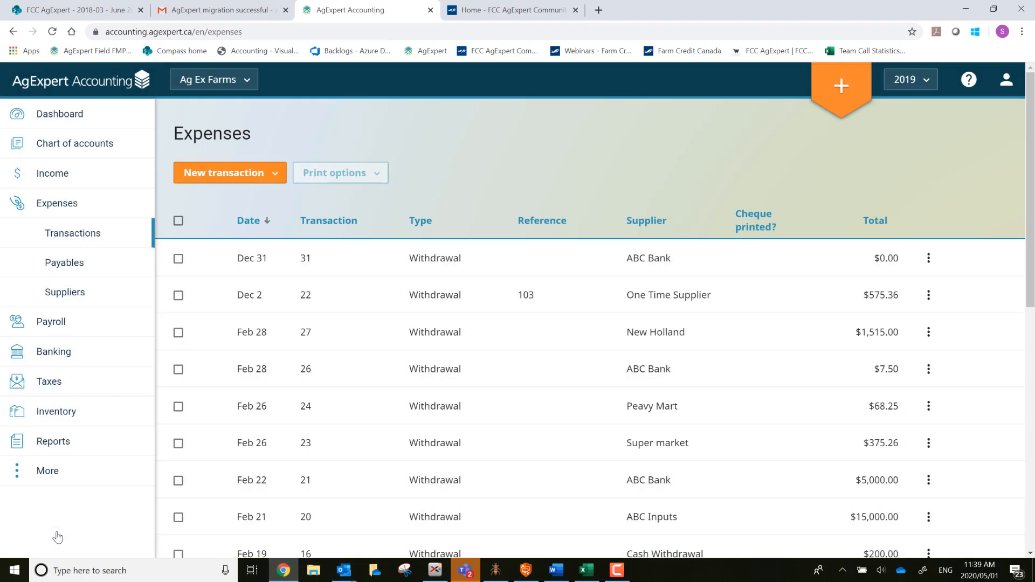
click(62, 351)
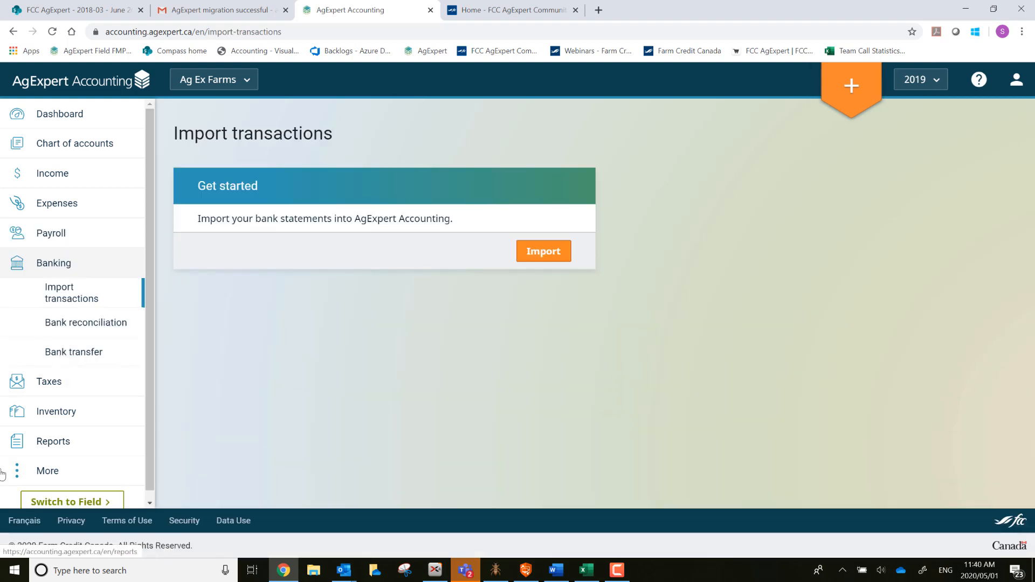
click(85, 333)
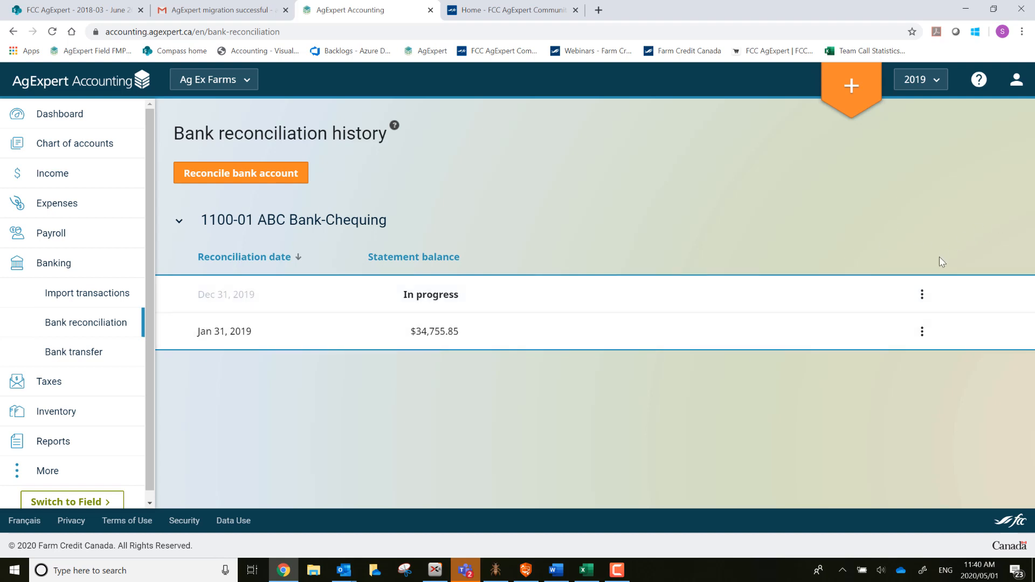
Continue the in-progress Dec 31, 2019 reconciliation from its row options.
click(921, 295)
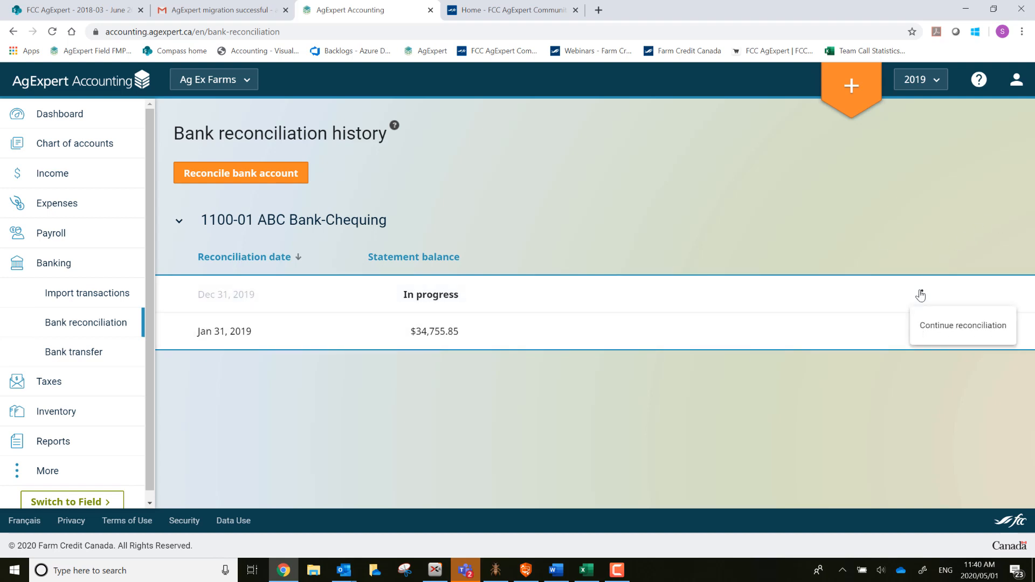
click(953, 335)
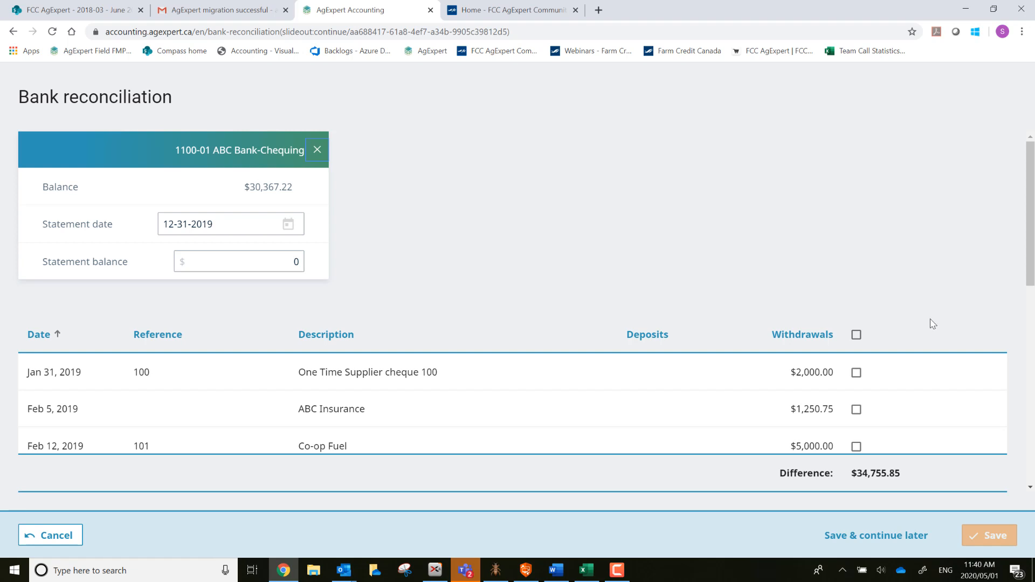
Cancel the Dec 31, 2019 reconciliation without saving.
click(44, 539)
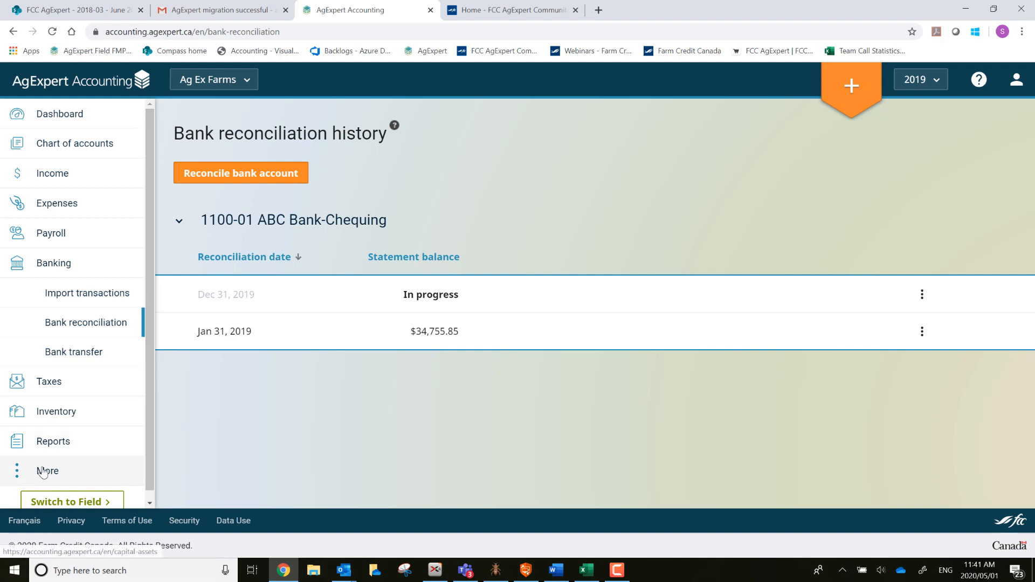
Open the Sharing page under More and start a new Share access with… panel.
click(43, 472)
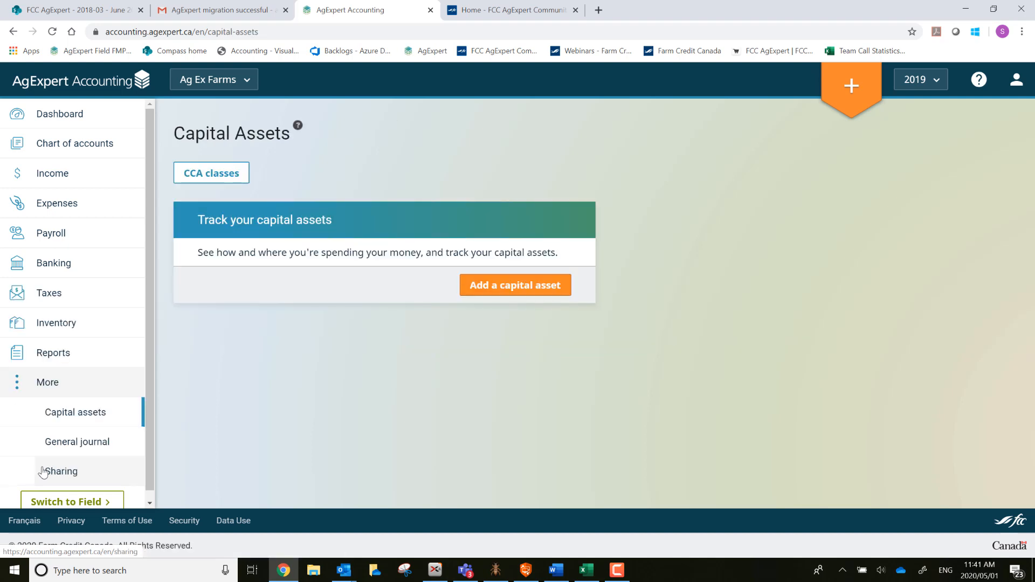
click(76, 472)
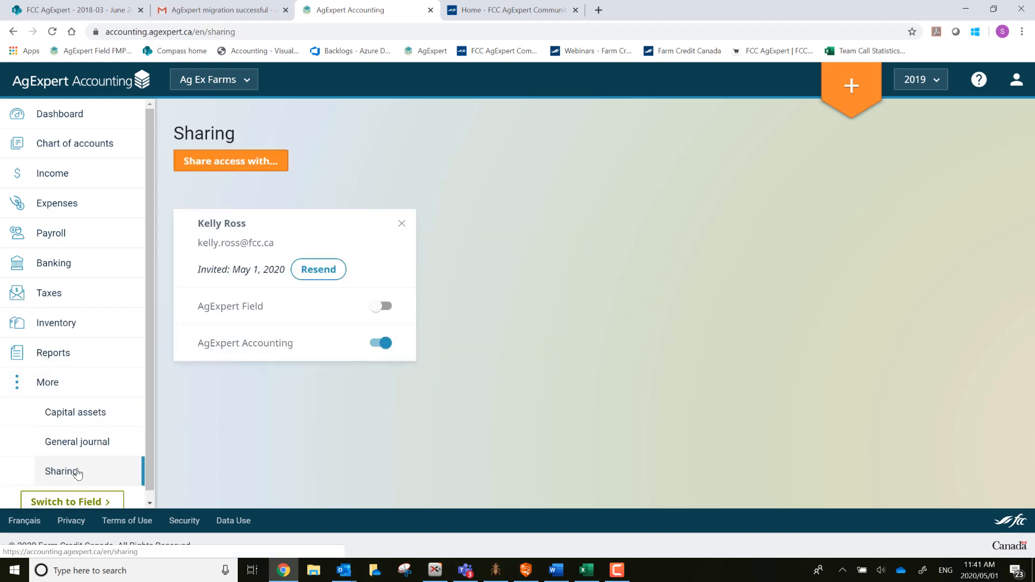
click(232, 162)
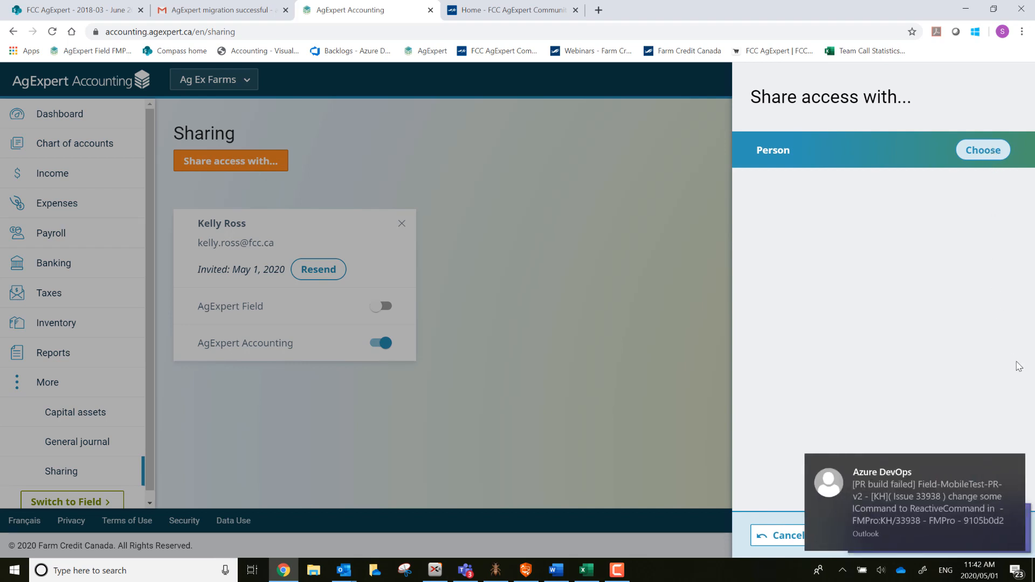
Dismiss the notification and choose to add a new person from the share list.
click(1011, 469)
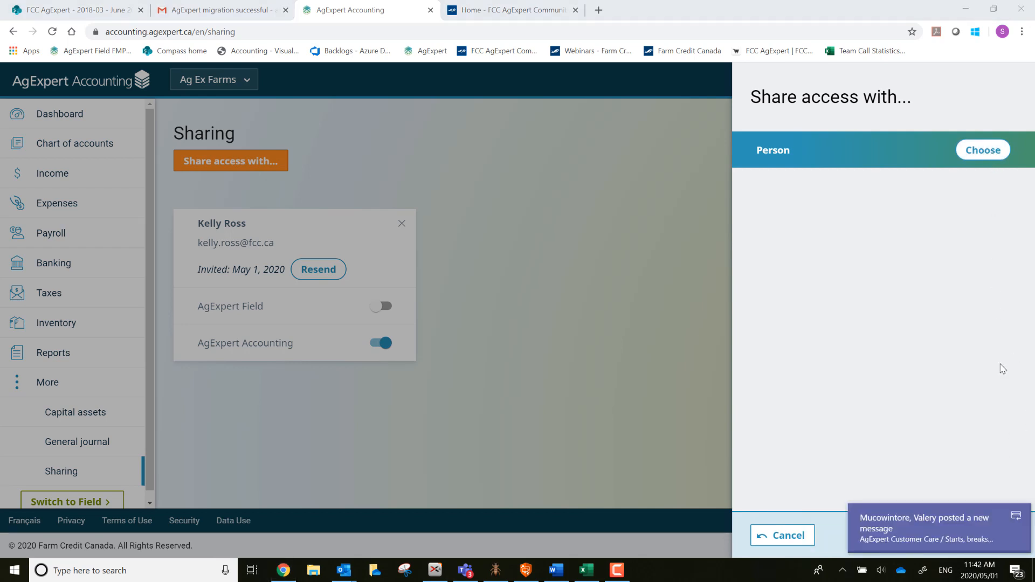
click(983, 154)
scroll(919, 327, down, 3)
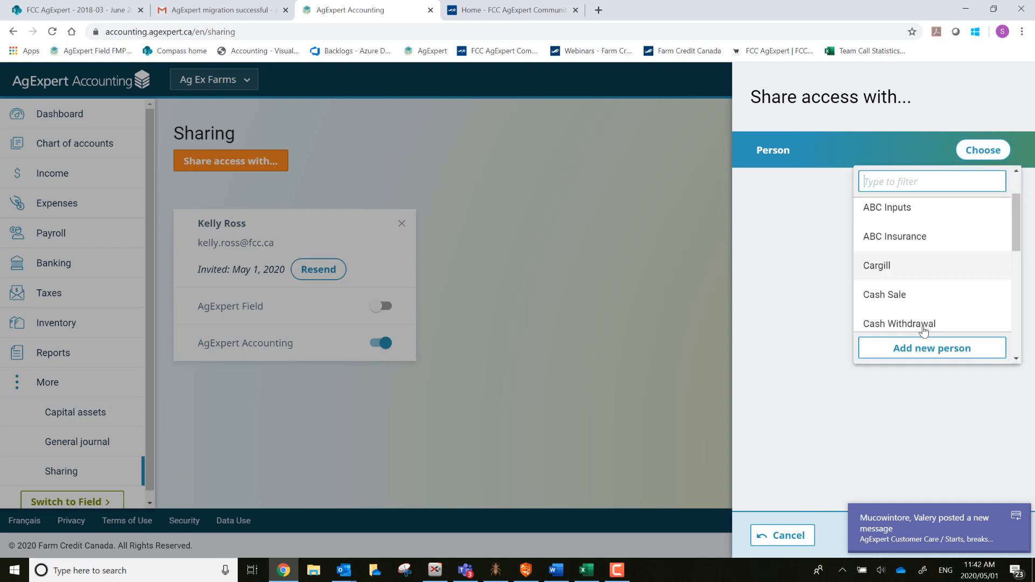
click(938, 348)
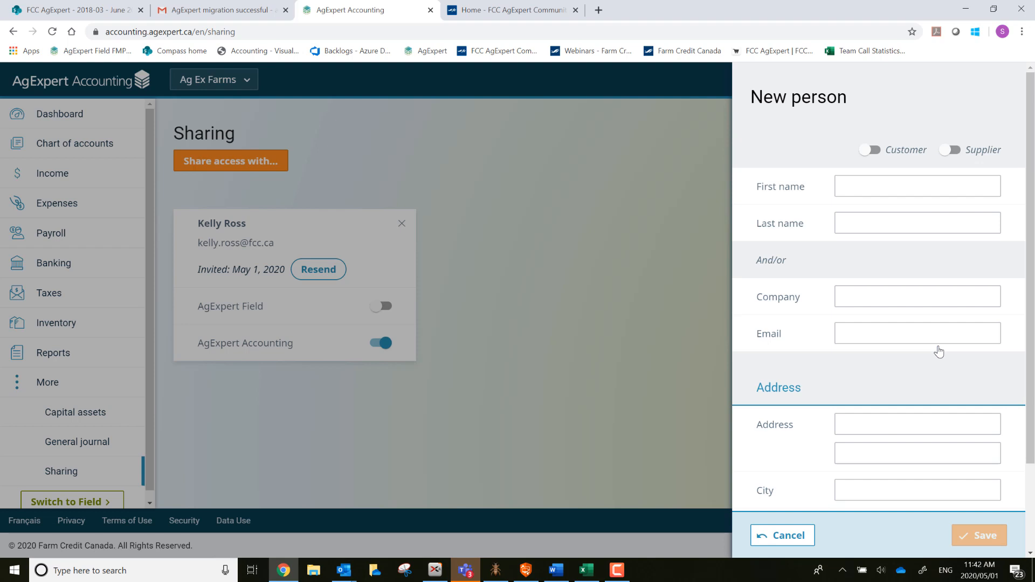
Enter the person's first and last name, company Accountant, and their e-mail address.
click(881, 186)
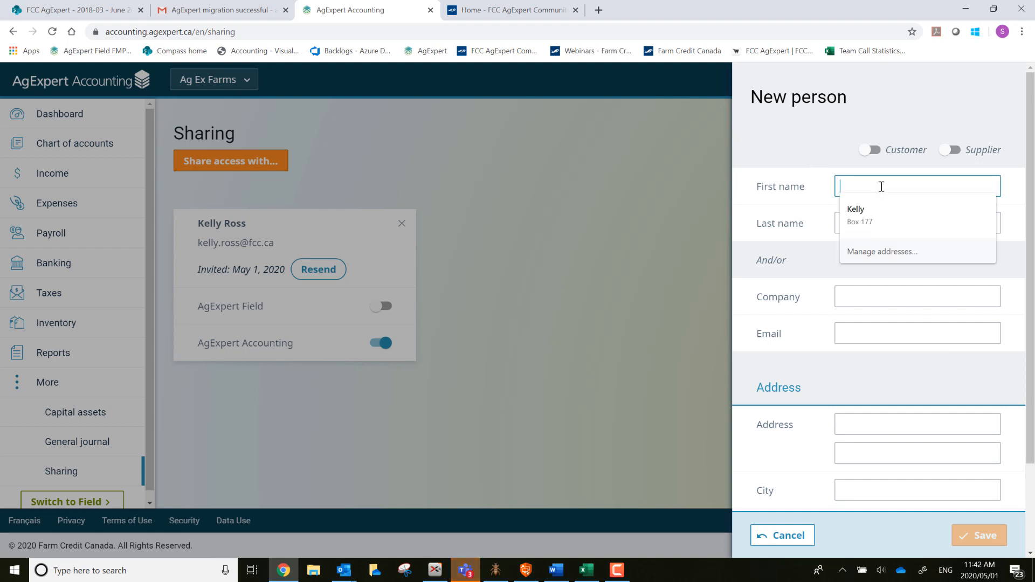
text(k)
key(Tab)
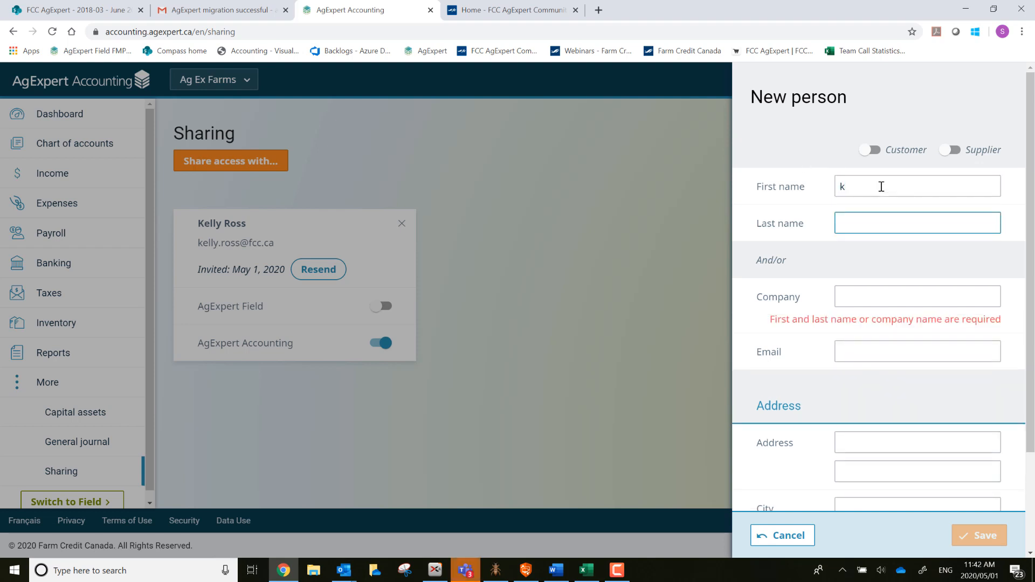
text(r)
key(Tab)
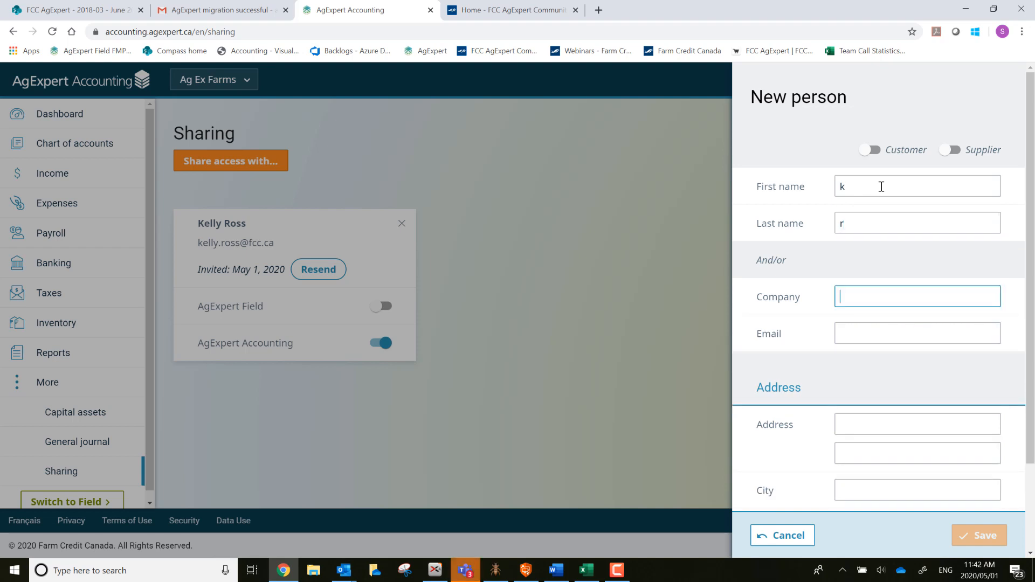
text(Accountant)
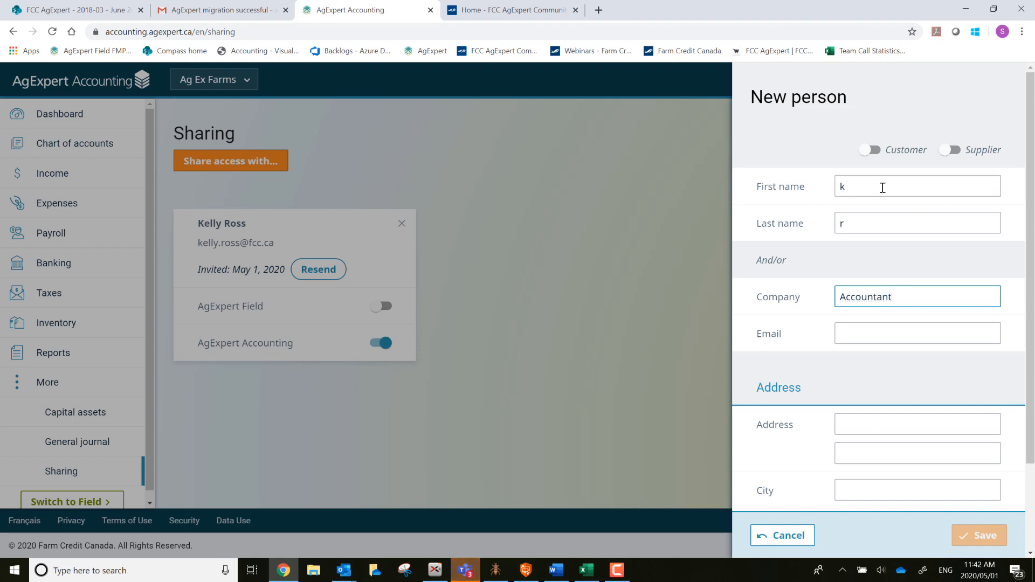
key(Tab)
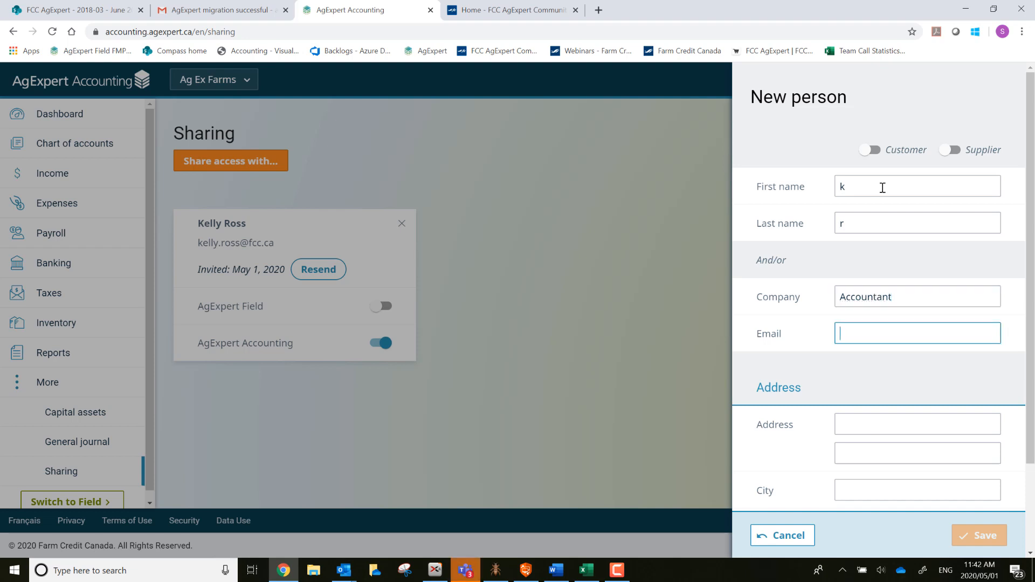
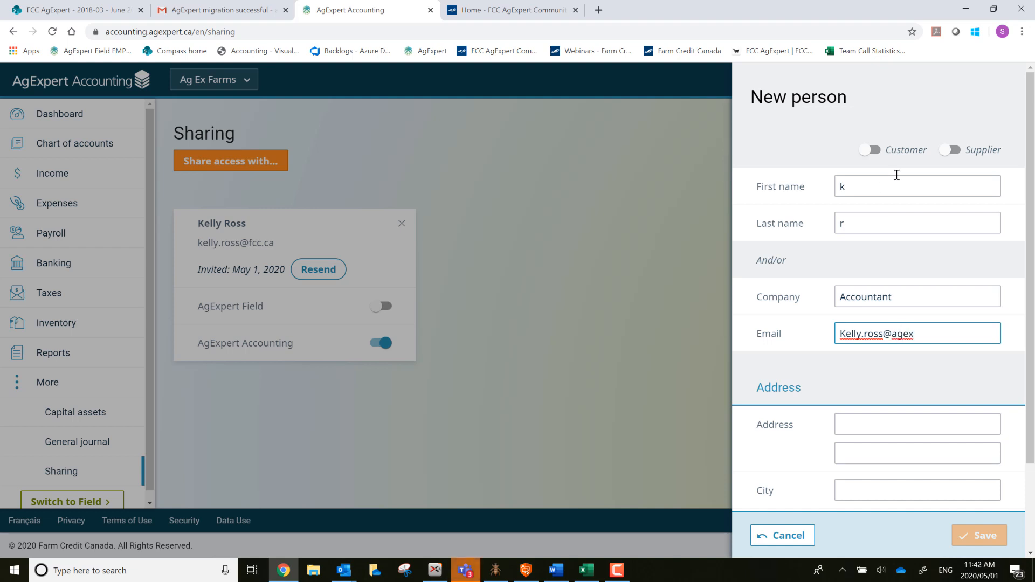
key(Tab)
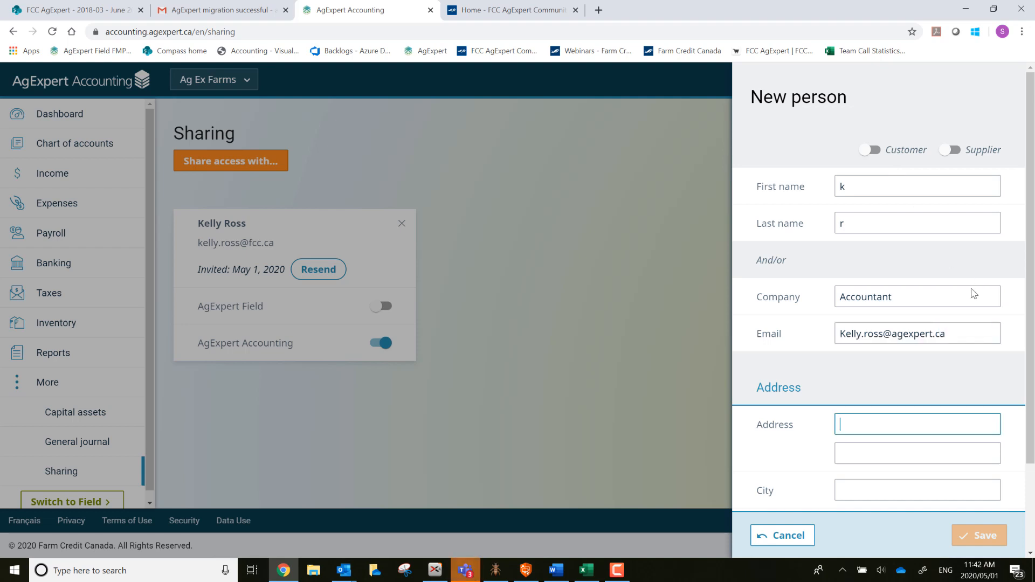
Mark the new contact as both customer and supplier and save it.
click(870, 149)
click(953, 150)
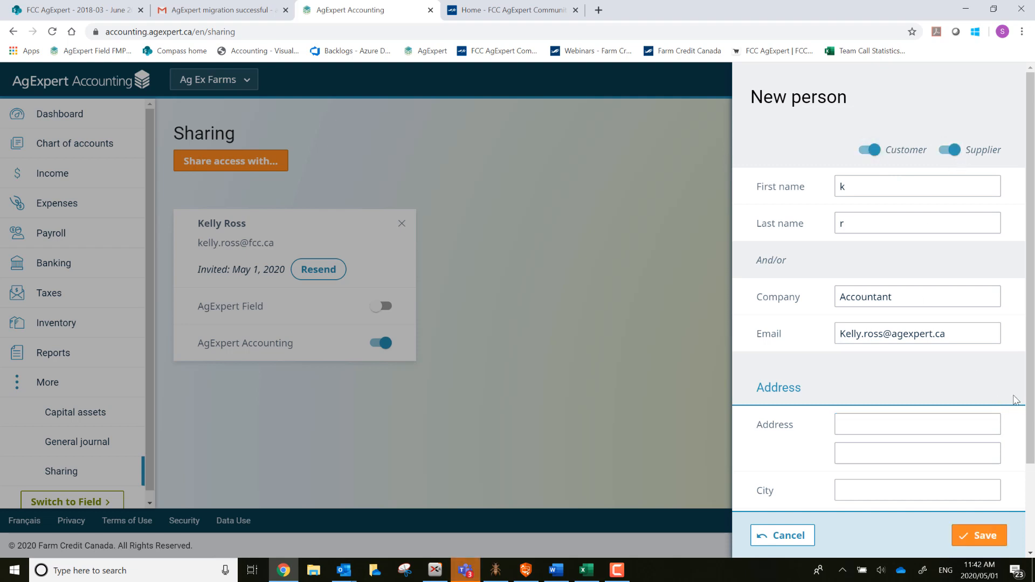
scroll(927, 482, down, 1)
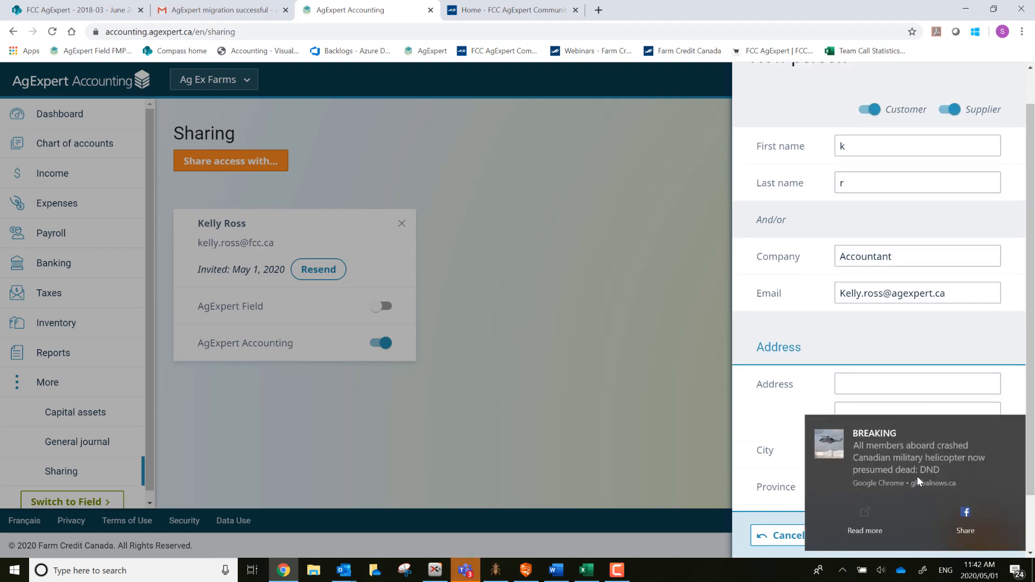
click(1013, 427)
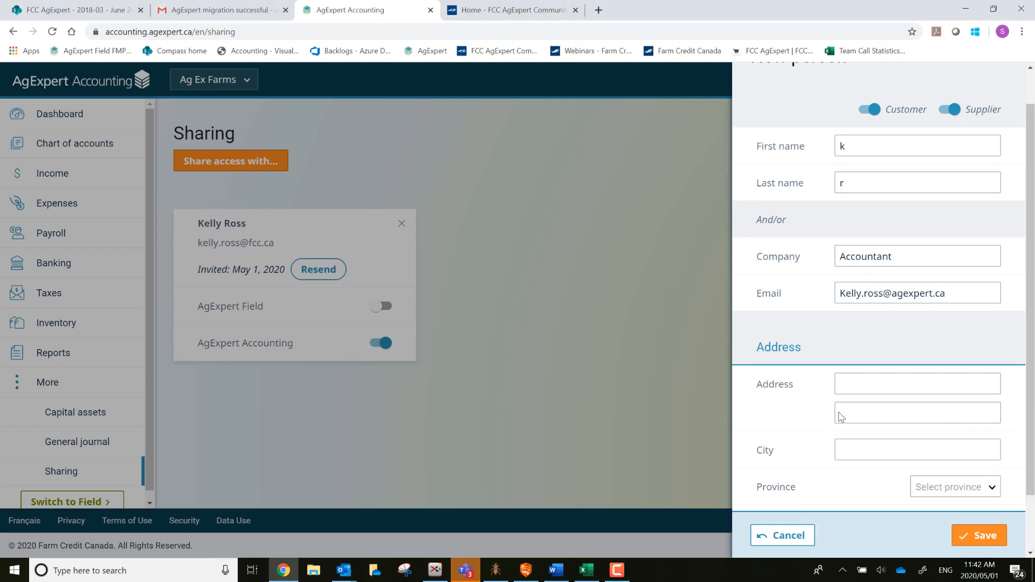
scroll(862, 414, down, 2)
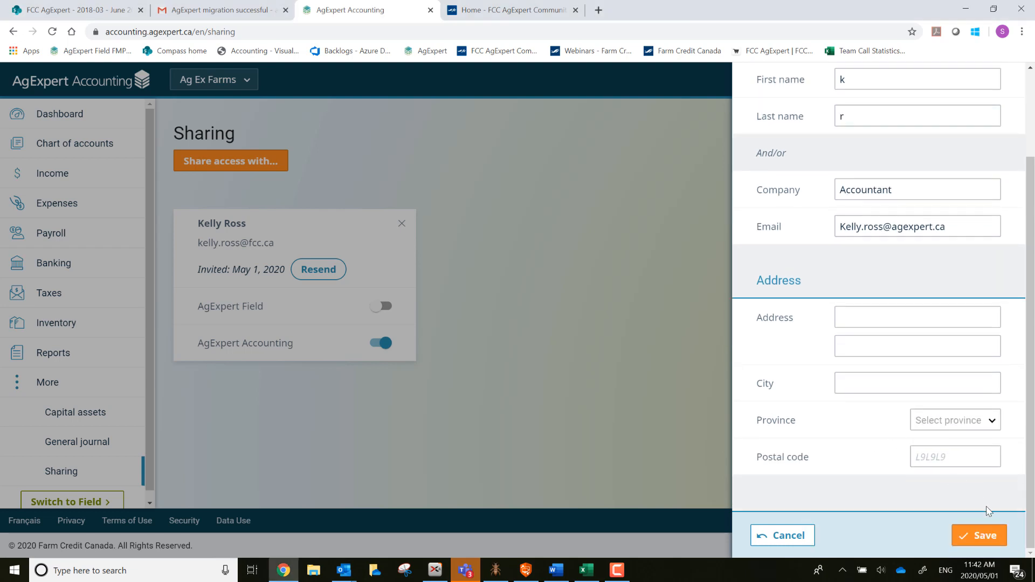
scroll(927, 297, up, 2)
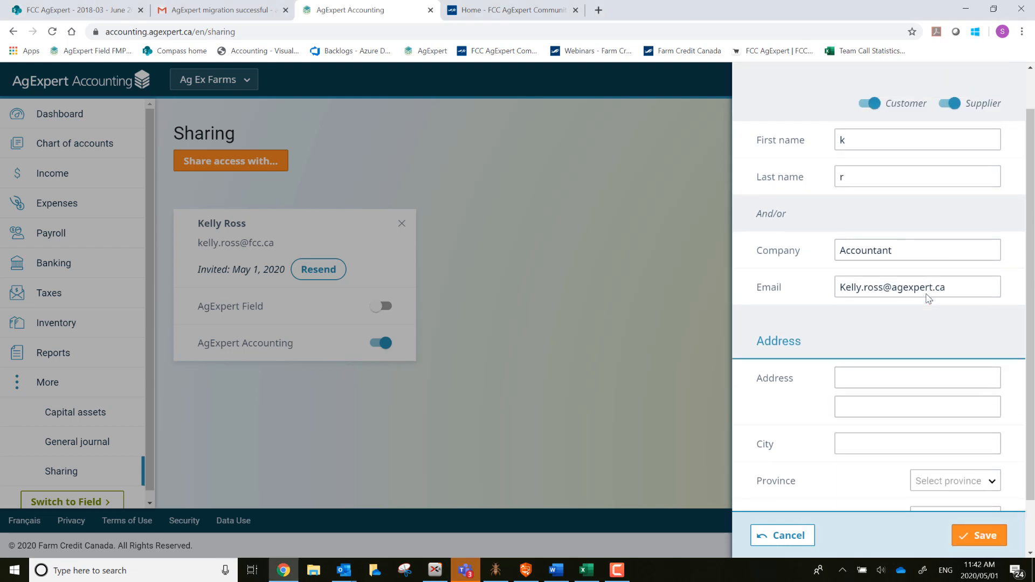
scroll(927, 298, up, 1)
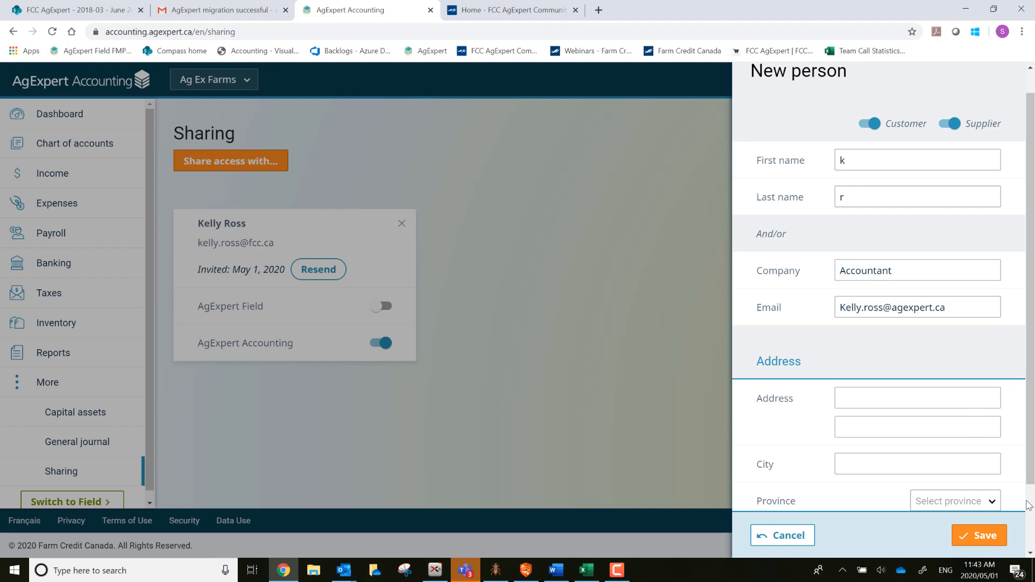
click(983, 537)
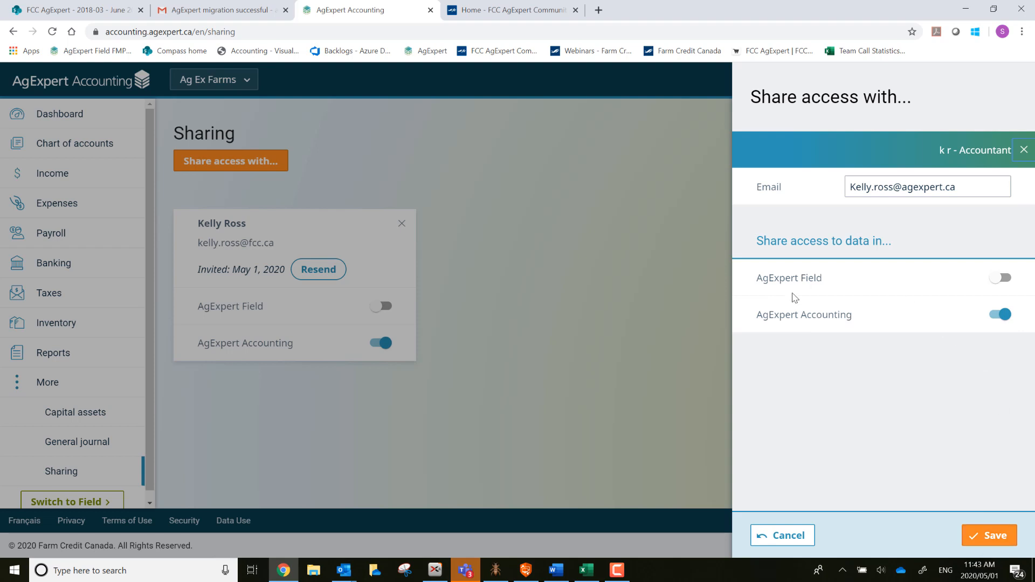
Save the share with Accounting access on and Field off, sending the invitation.
click(982, 539)
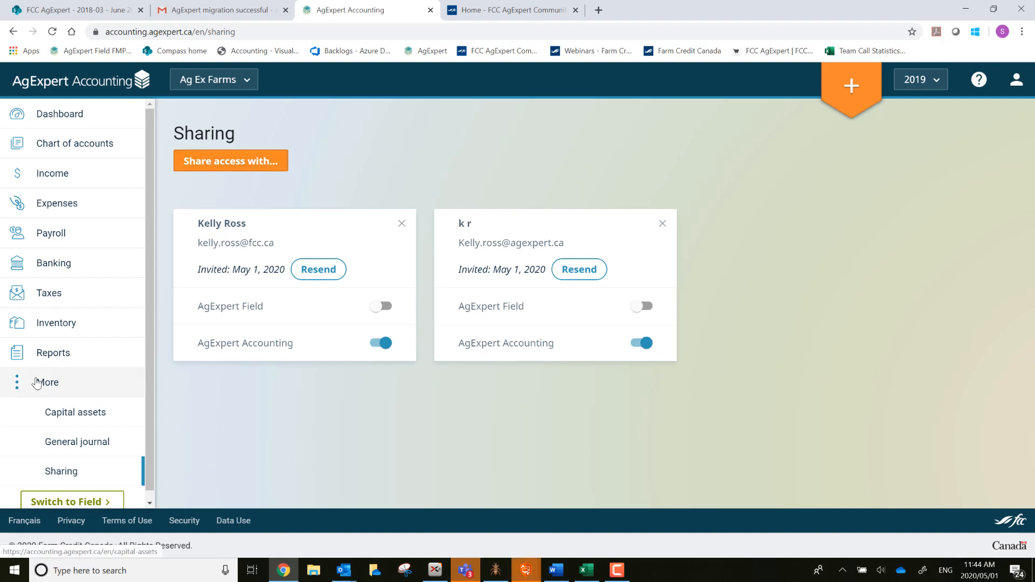
Open the General journal and start a new entry dated 12-31-2019.
click(51, 449)
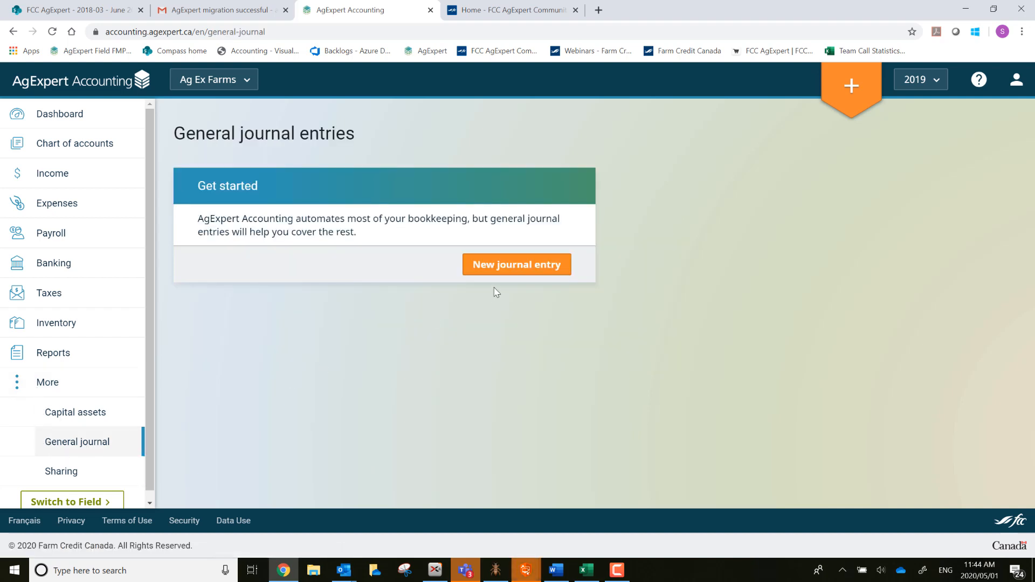
click(505, 266)
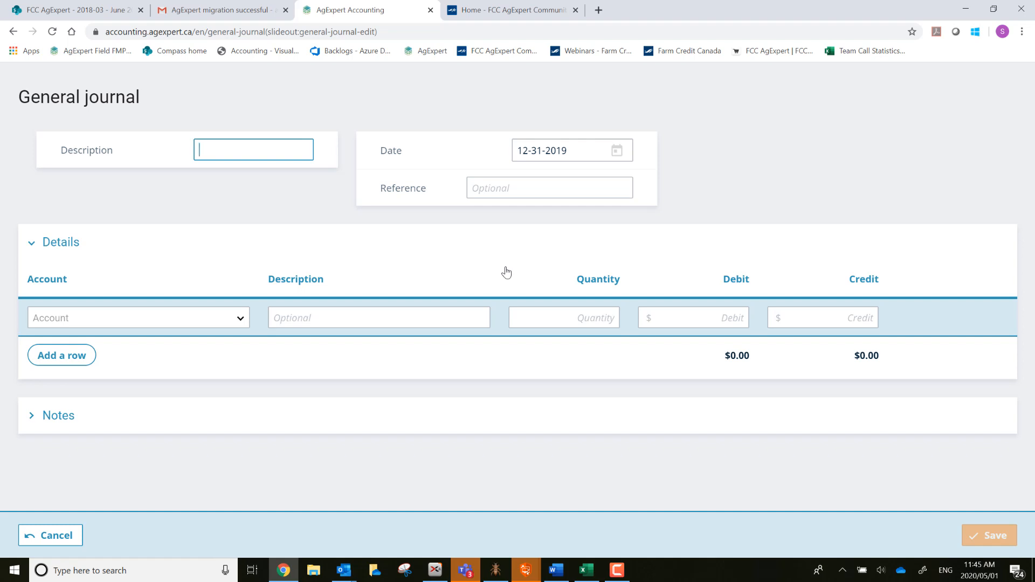
Describe the journal entry as 'adjustment'.
text(adjustment)
key(Tab)
key(Tab)
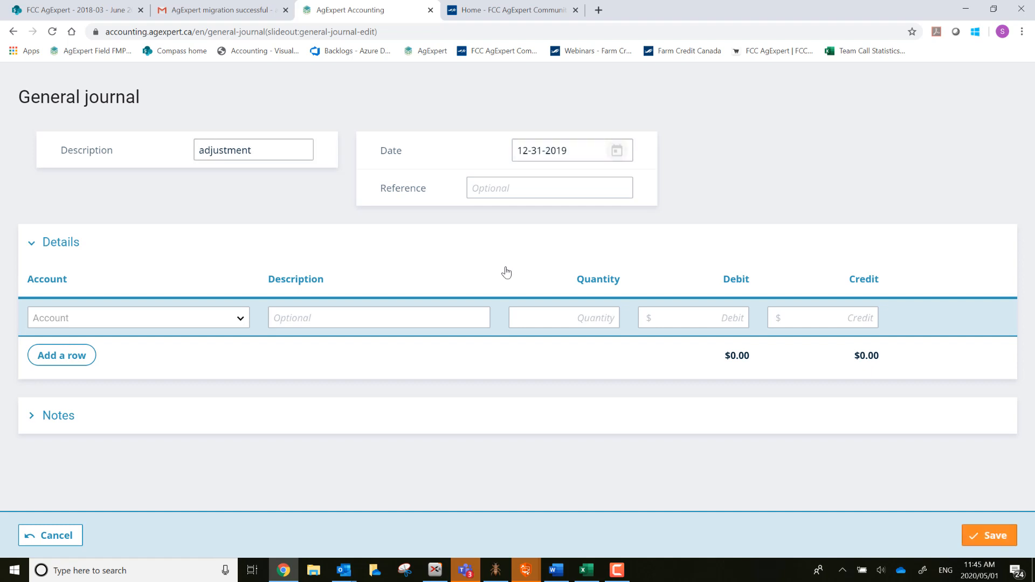
Debit $500 to 1920-01 Co-op Equity on the first line and add a second row.
click(237, 318)
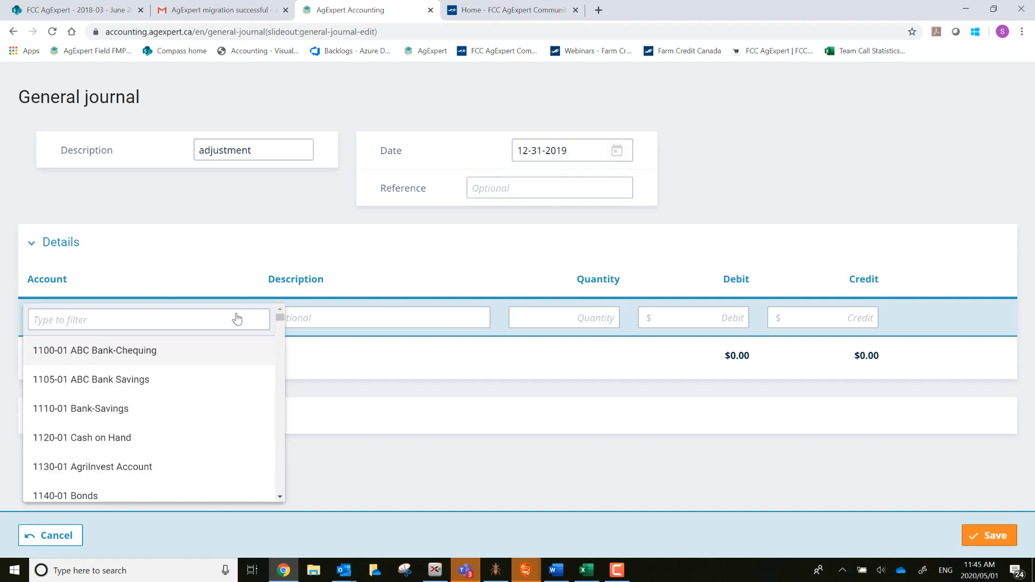
scroll(205, 401, down, 3)
scroll(206, 402, down, 8)
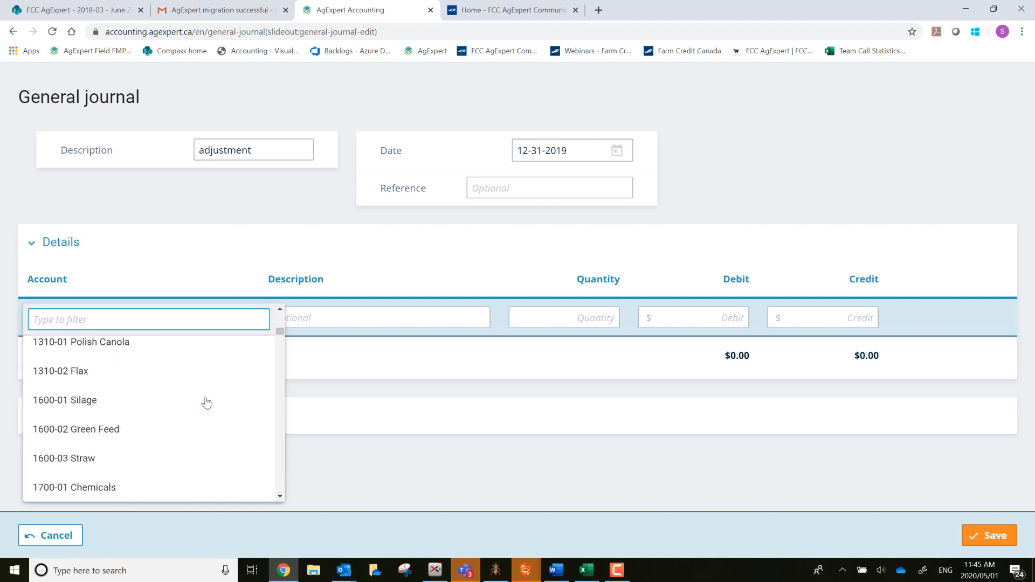
scroll(206, 413, down, 6)
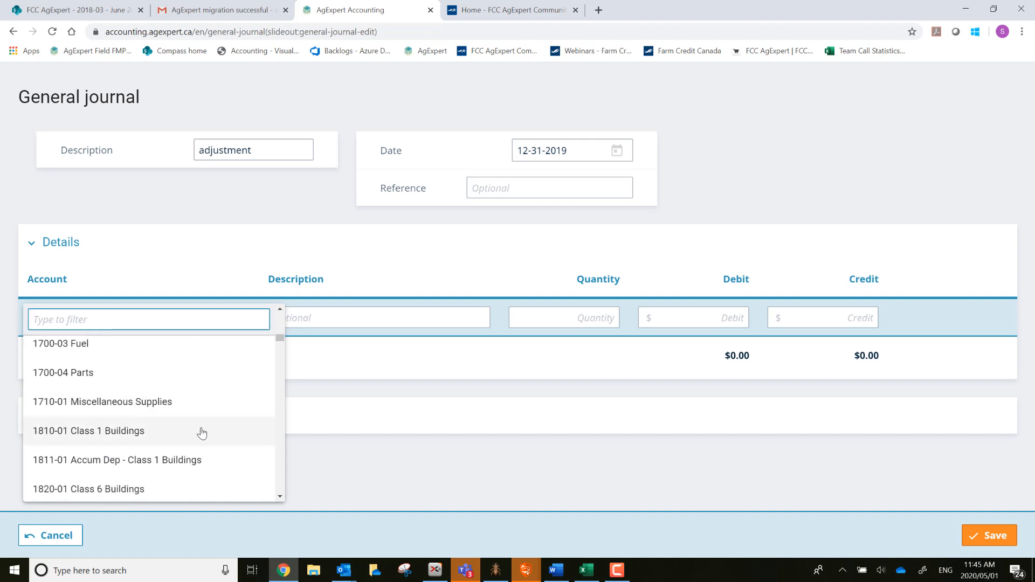
scroll(200, 440, down, 5)
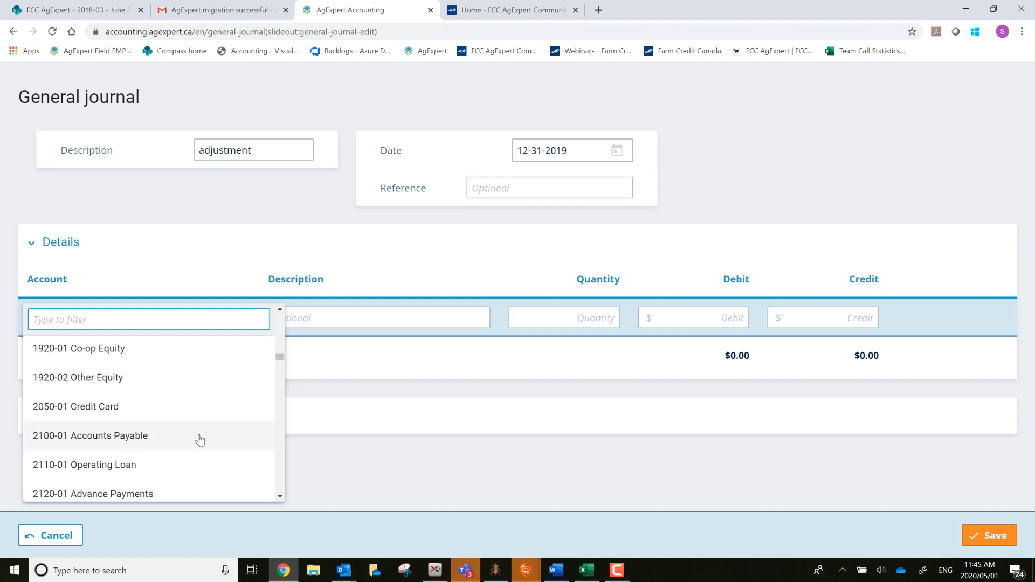
scroll(197, 438, up, 1)
click(151, 417)
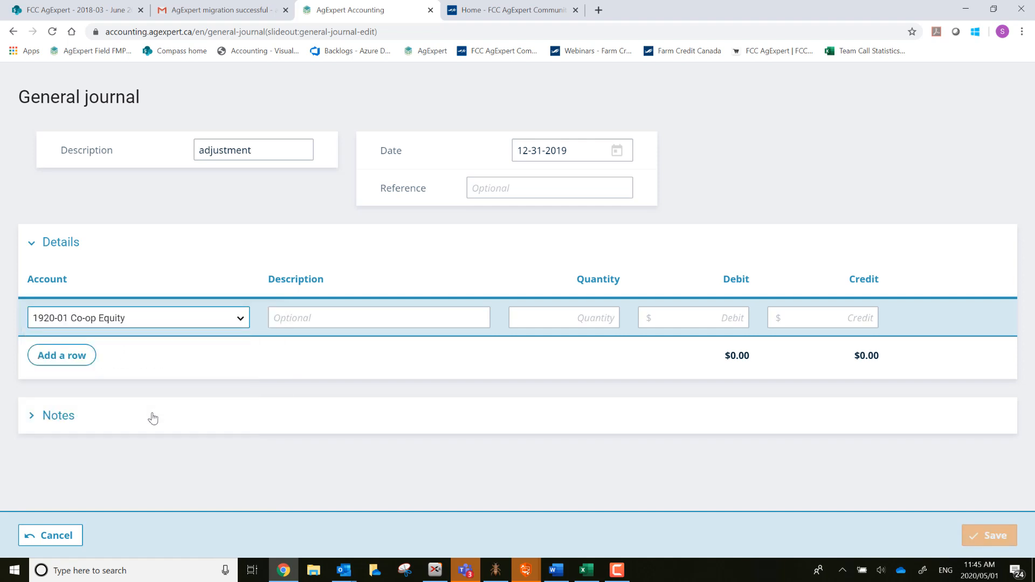
key(Tab)
key(Tab)
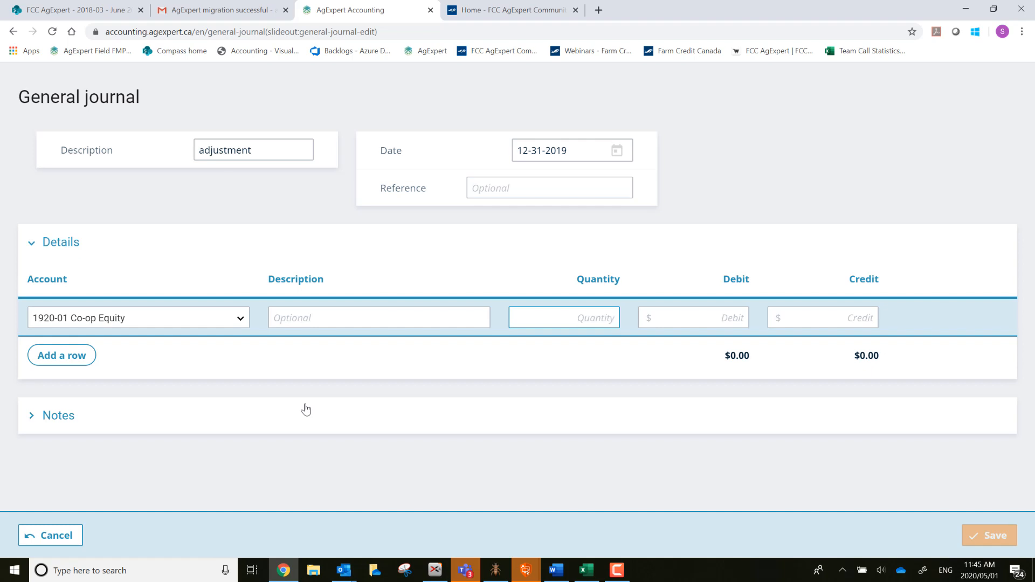
key(Tab)
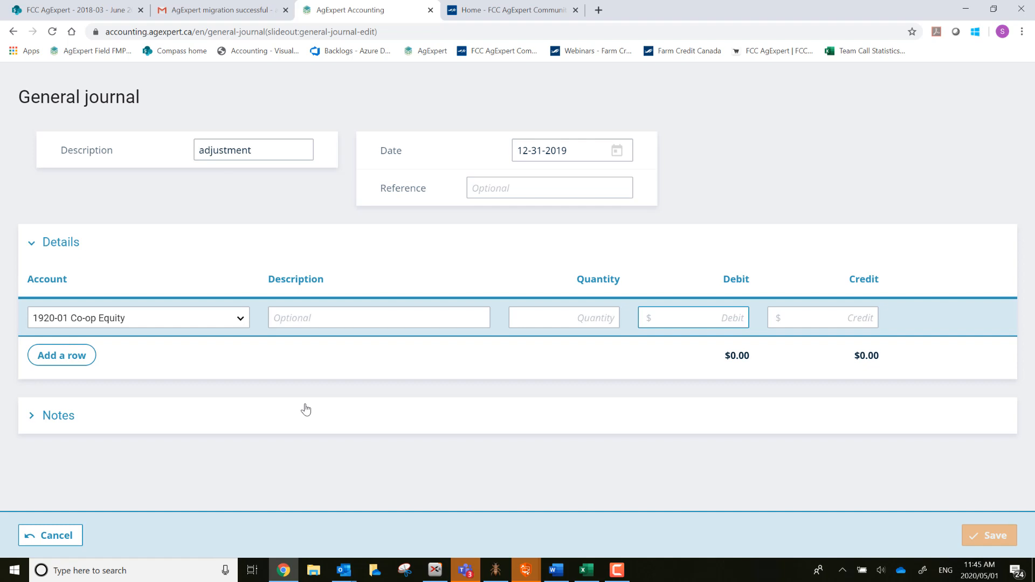
text(500)
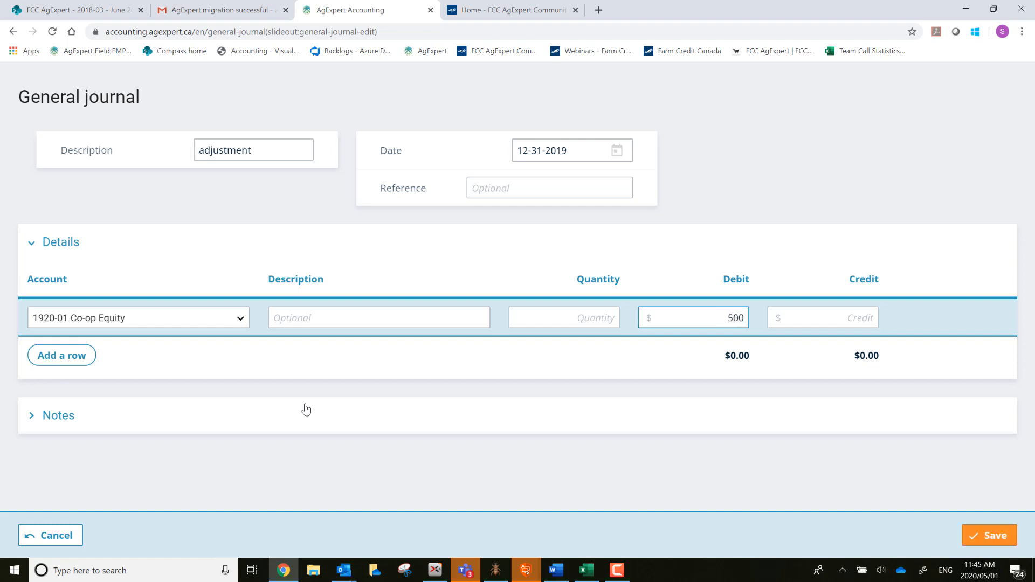
key(Tab)
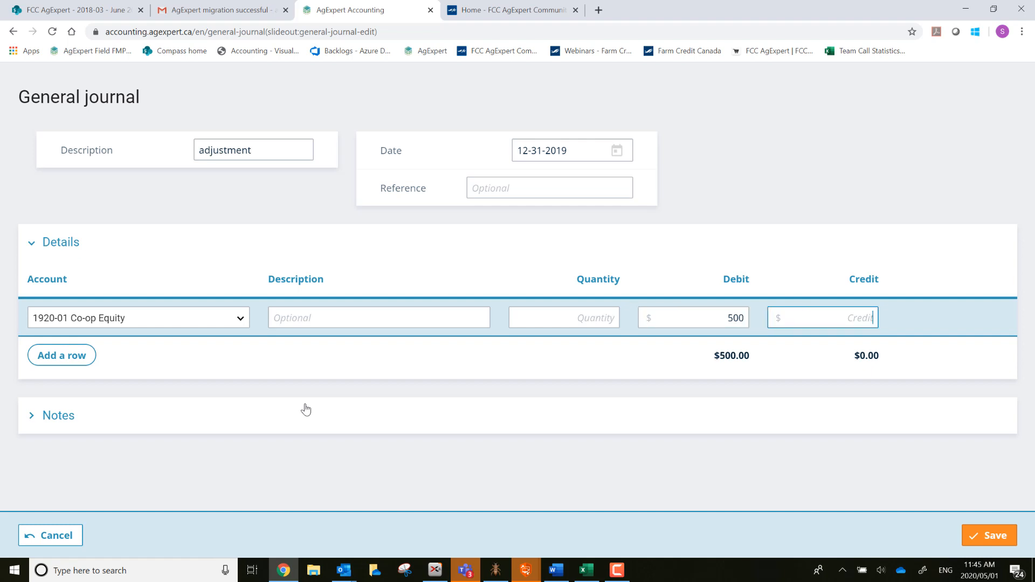
click(73, 360)
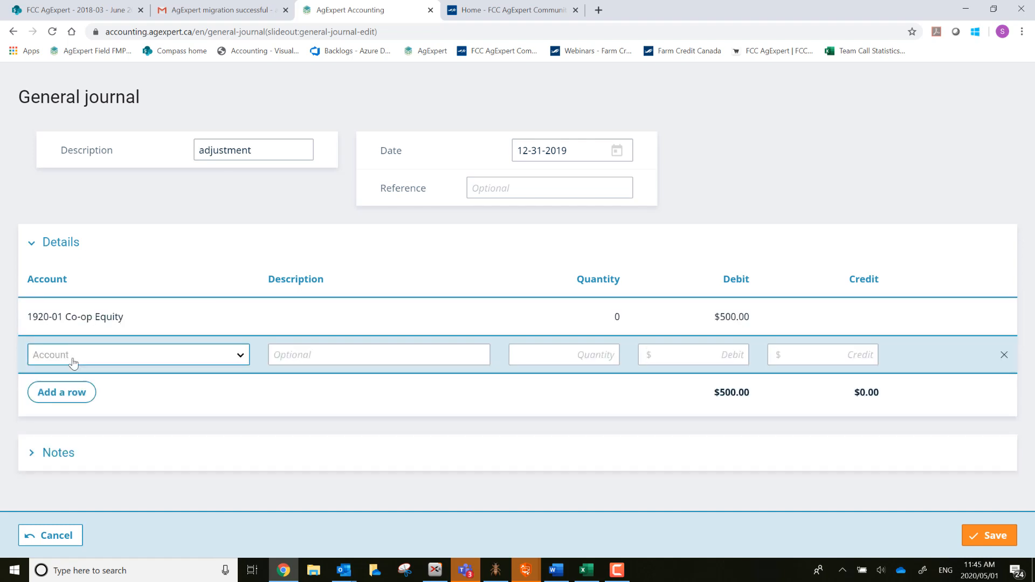
Credit $500 to 3998-01 Retained Earnings on the second line and save the entry.
click(74, 363)
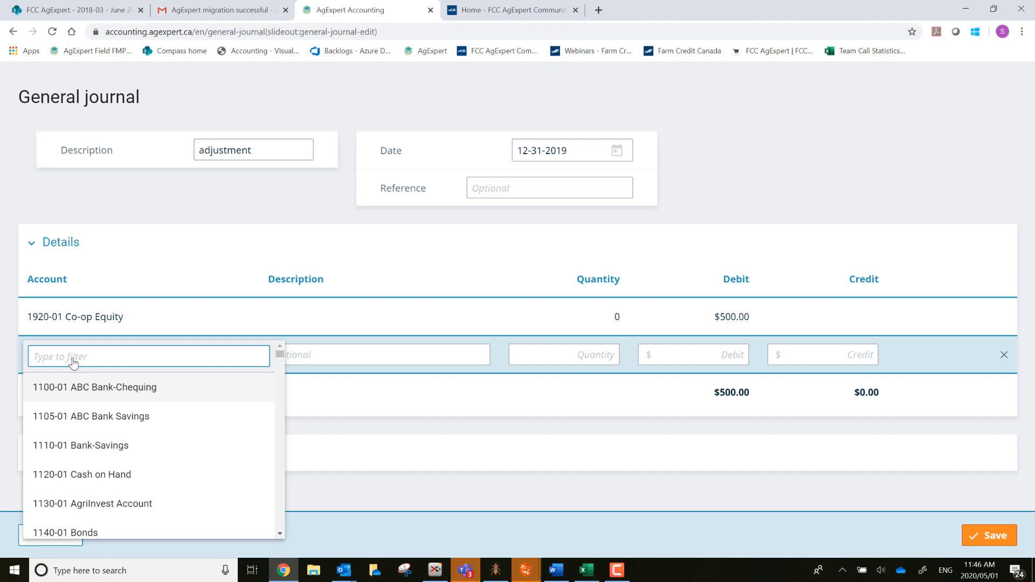
text(3998)
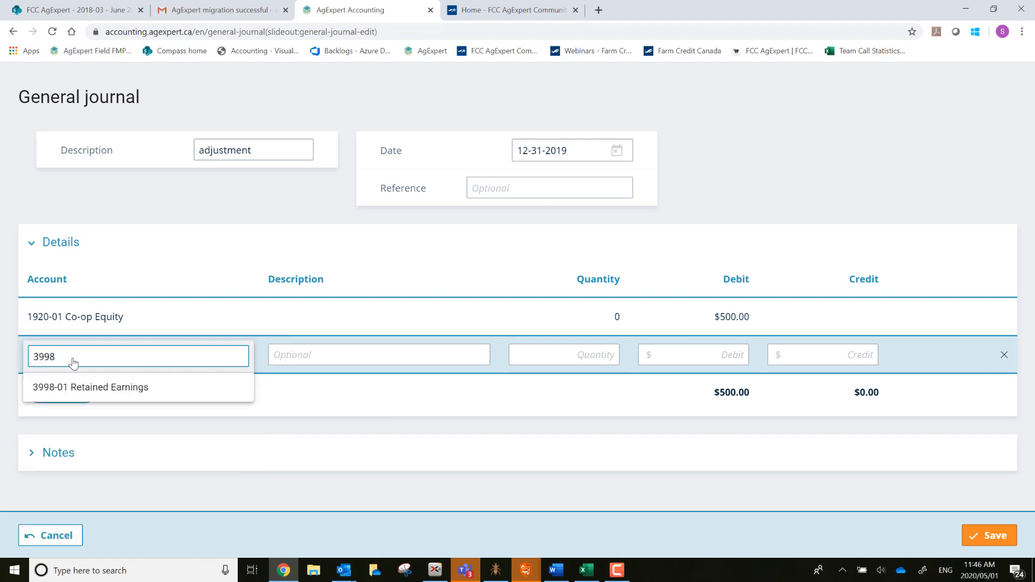
click(72, 398)
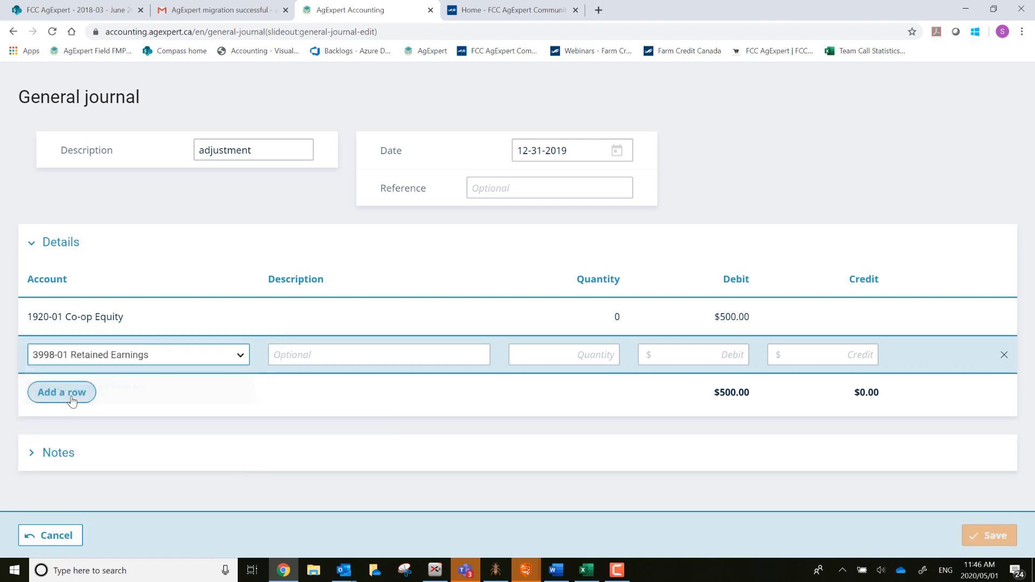
key(Tab)
key(Tab)
key(Tab)
key(Tab)
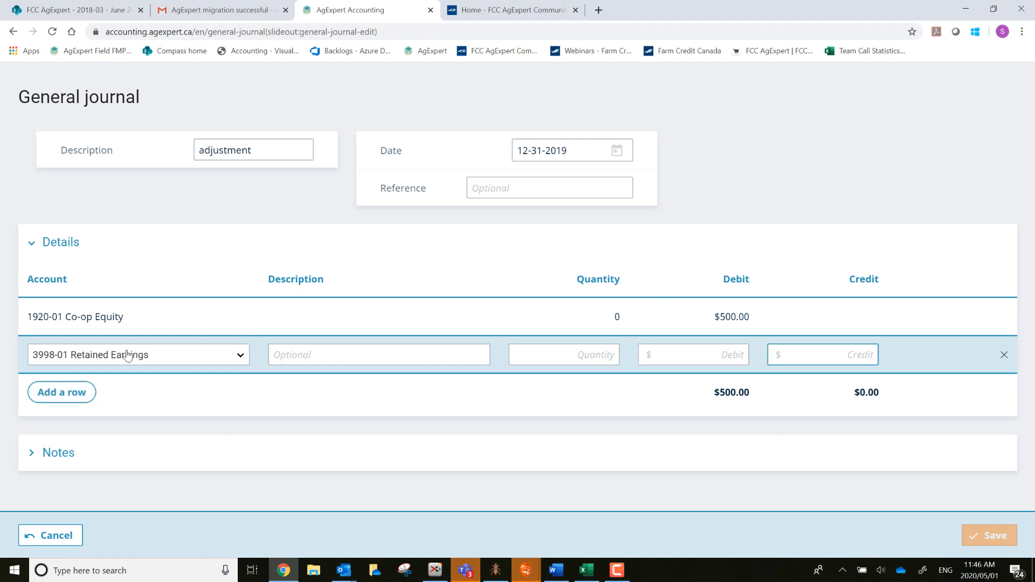
text(500)
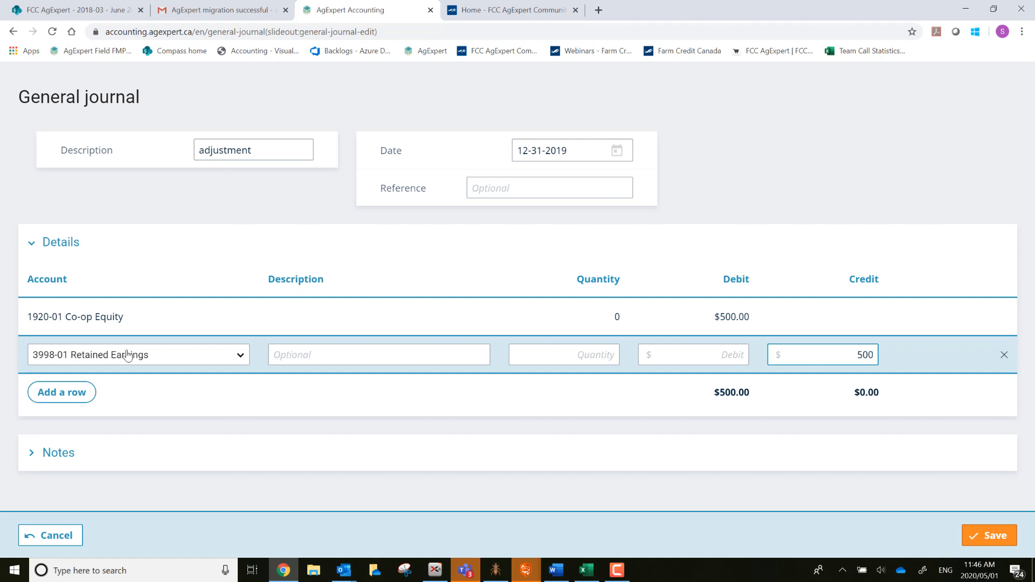
key(Tab)
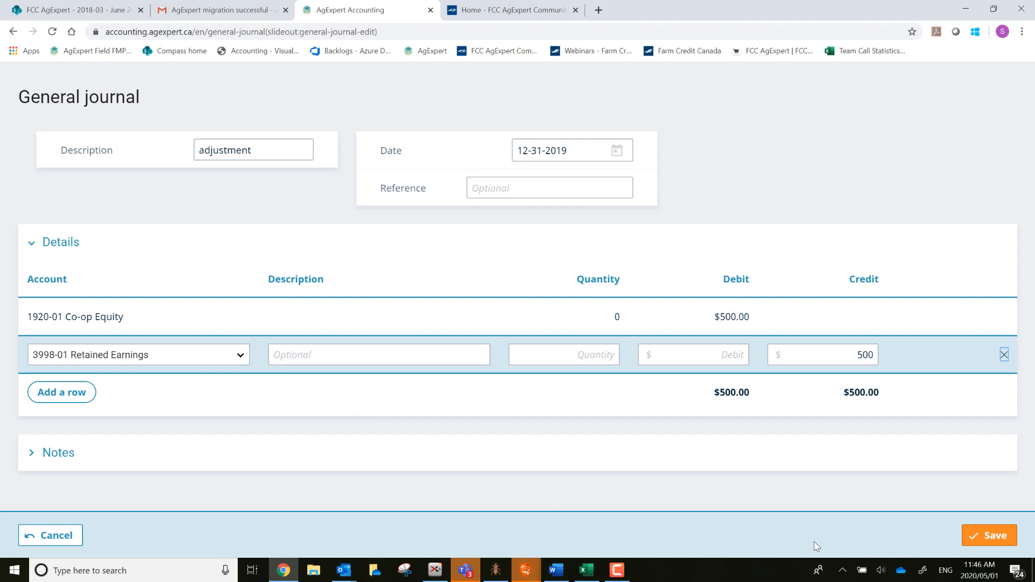
click(996, 535)
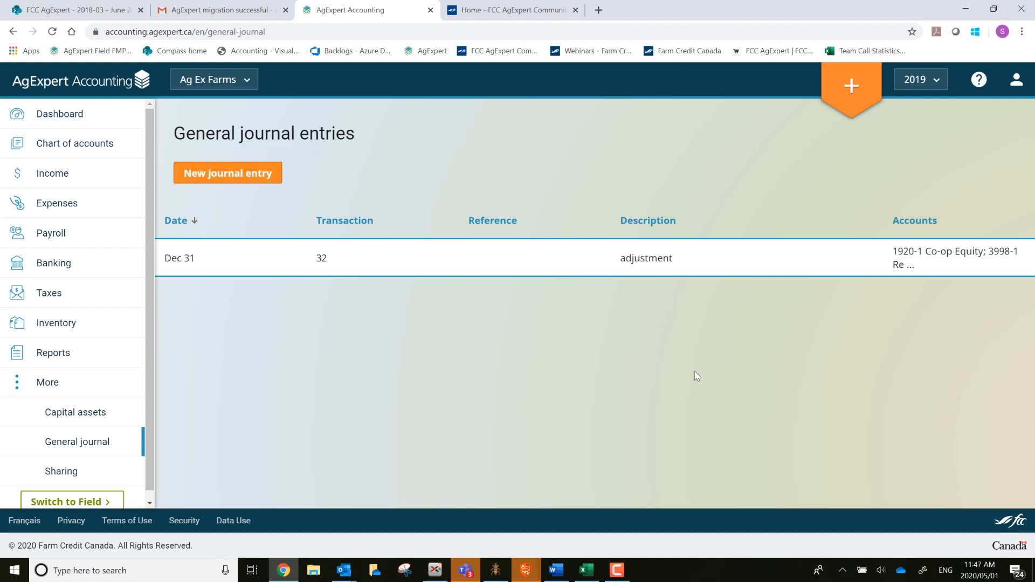
Go to the Reports page from the left sidebar.
click(74, 354)
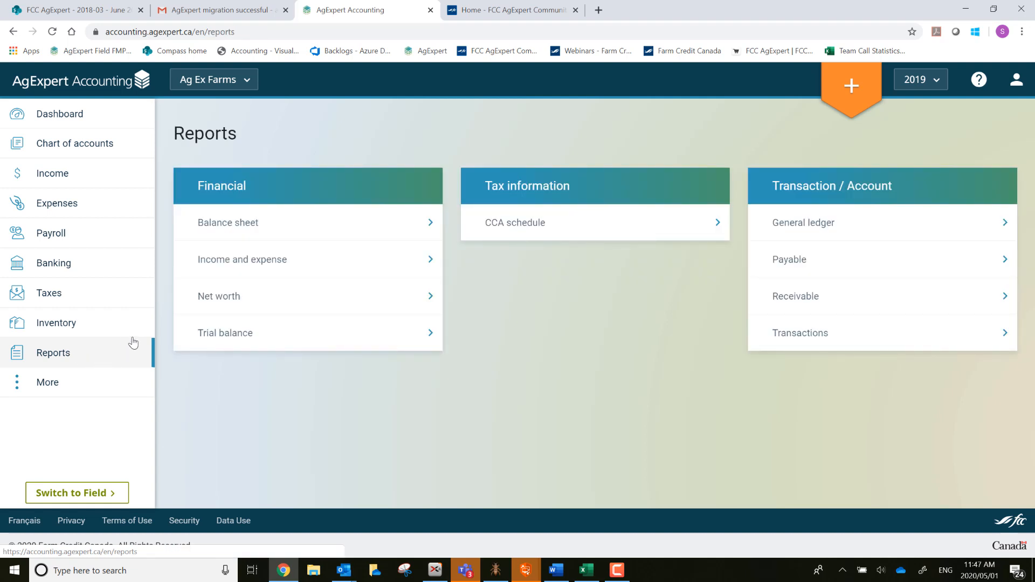
Open the Trial balance report and scroll to the 126,356.35 totals and back up.
click(227, 340)
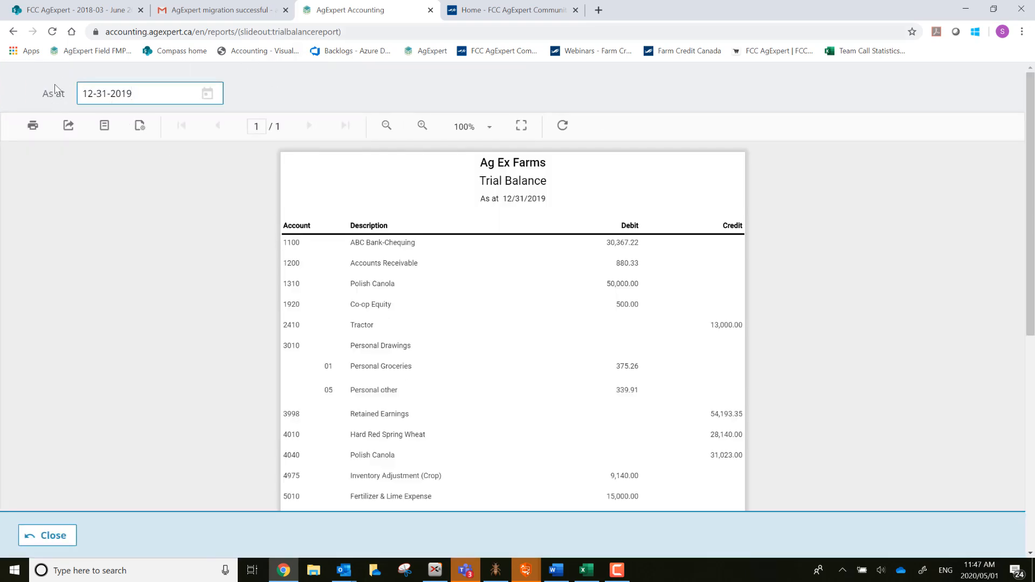
scroll(765, 262, down, 3)
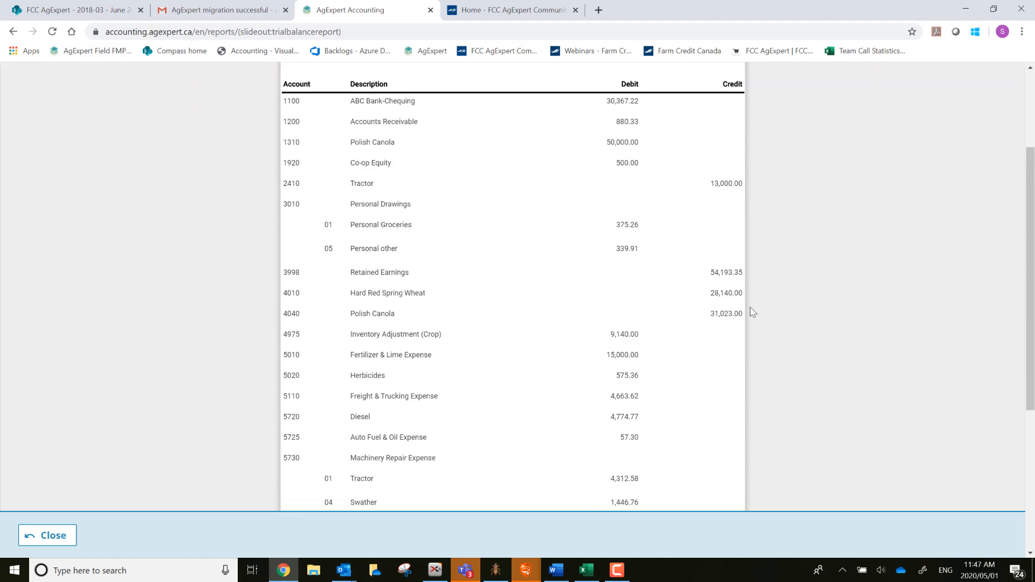
scroll(790, 331, down, 5)
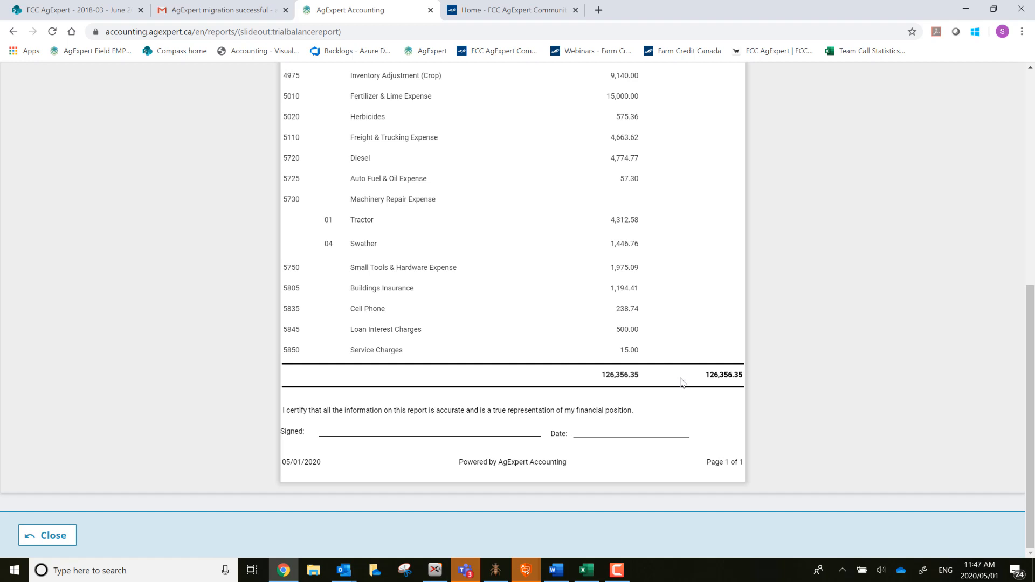
scroll(865, 373, up, 2)
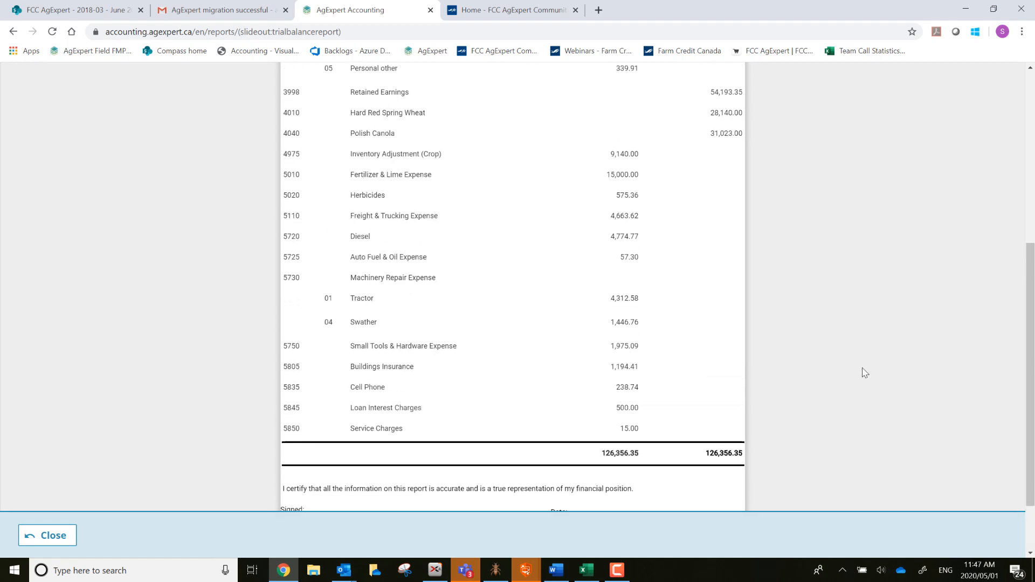
scroll(865, 372, up, 3)
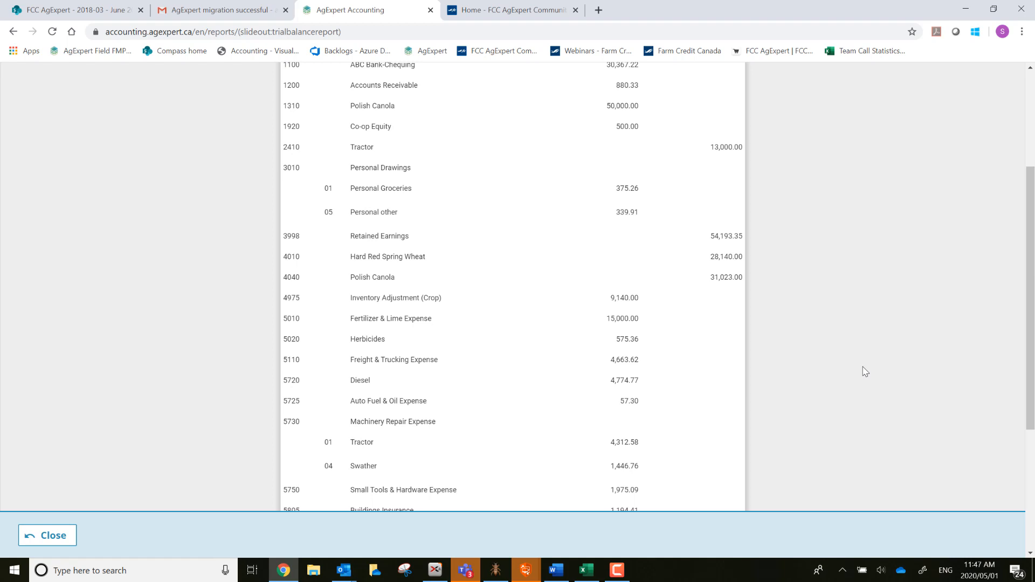
scroll(864, 371, up, 4)
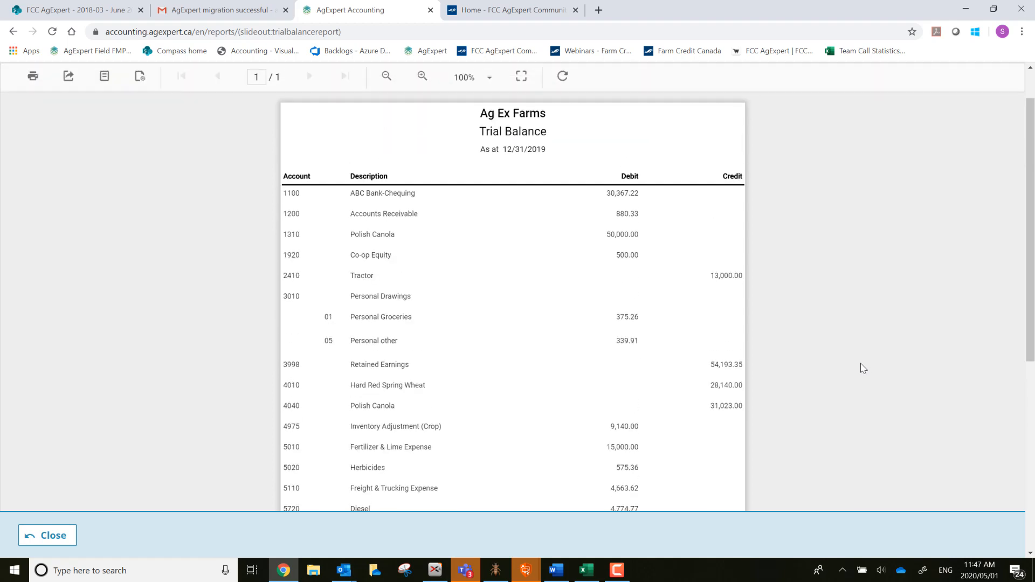
Close the trial balance report and return to the Sharing page under More.
click(35, 534)
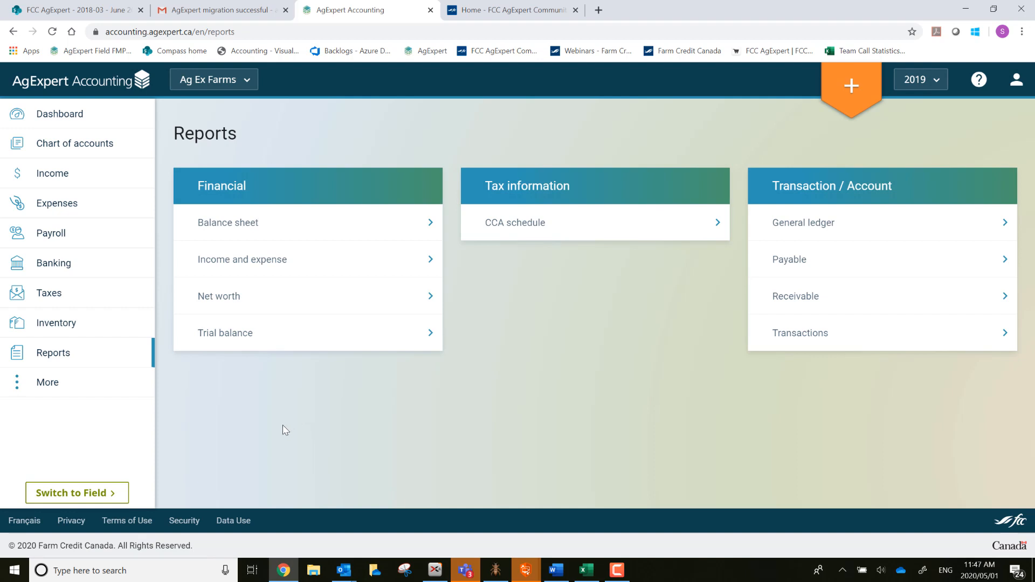
click(42, 383)
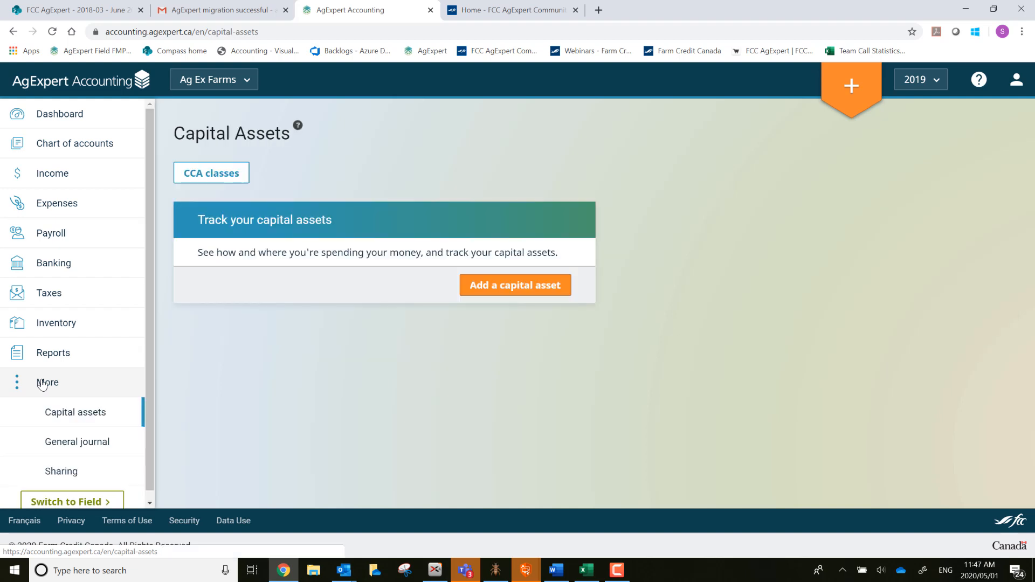
click(56, 473)
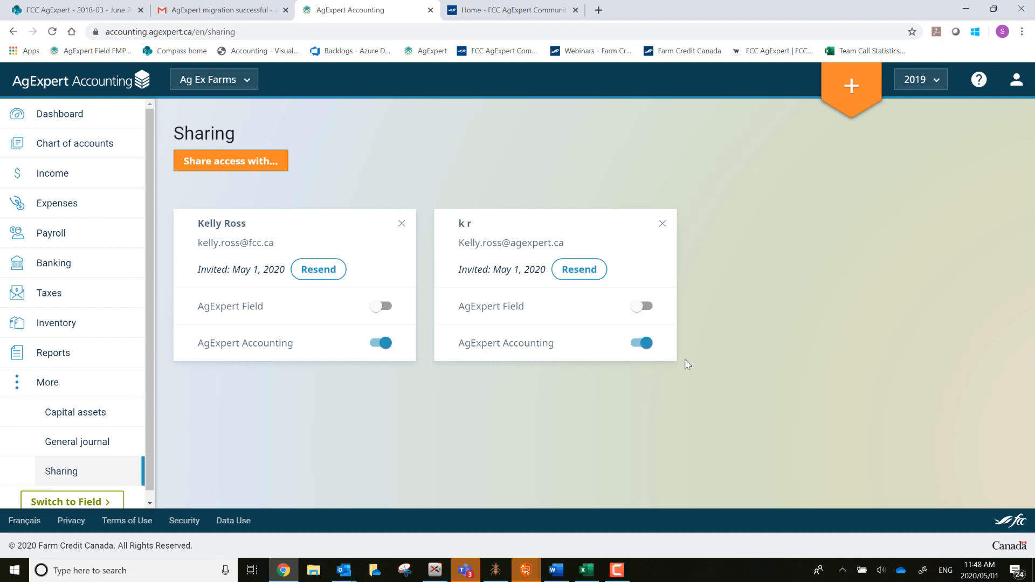
Turn off Accounting access on the second invitation card, then delete that card.
click(640, 343)
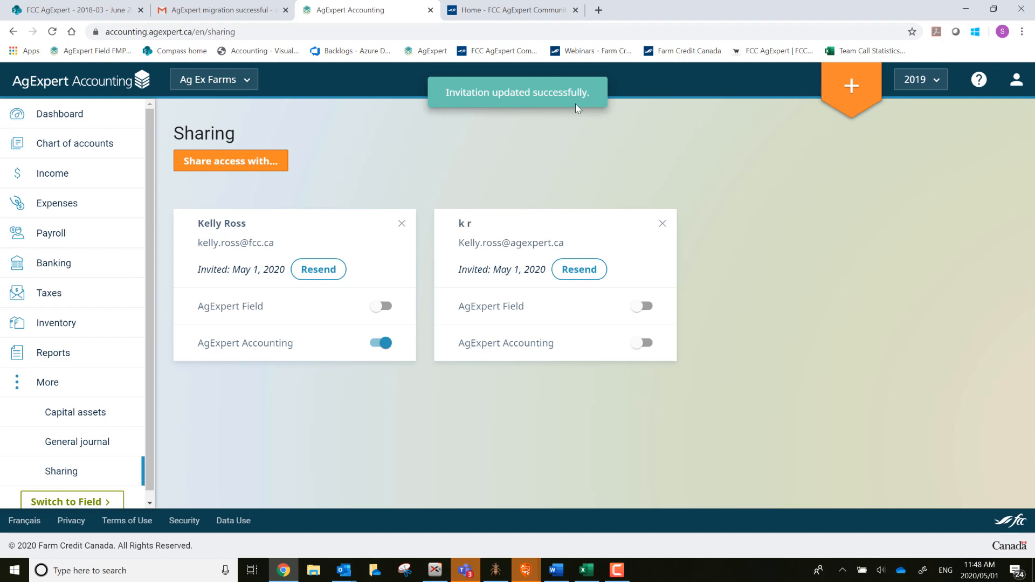
click(662, 223)
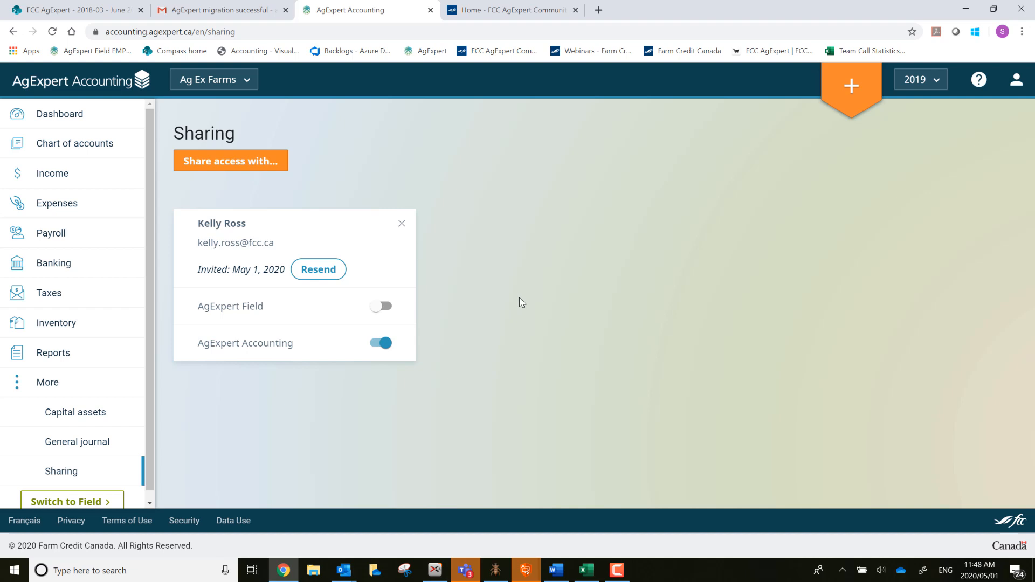
Open the Help menu listing Online Community, support e-mail, phone hours and What's new.
click(976, 85)
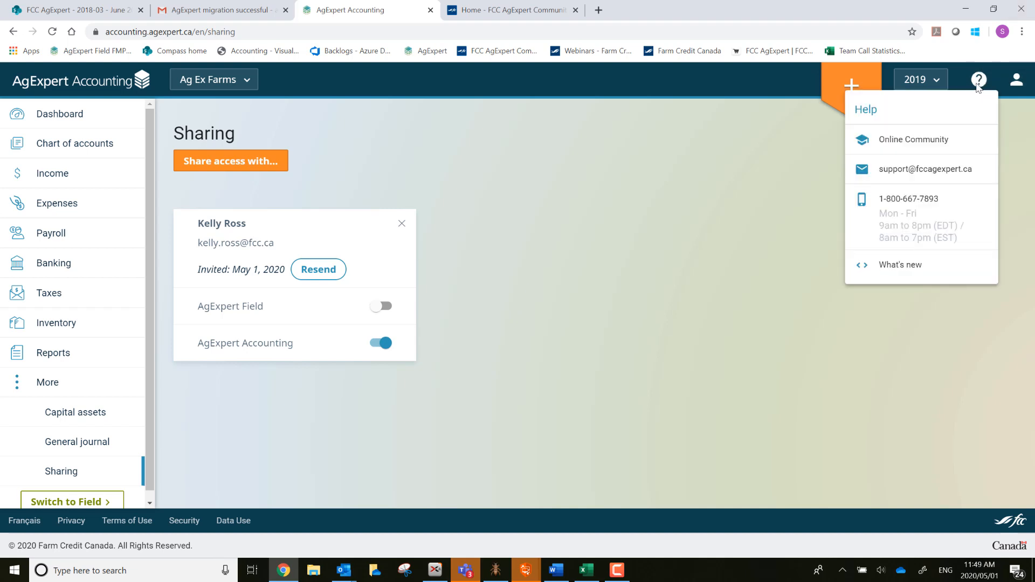